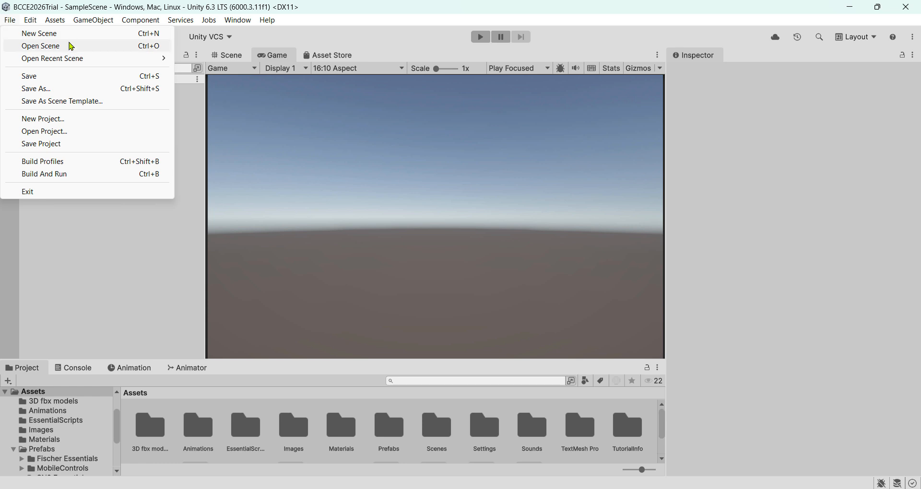
Open the scene BCCEScene1--SN2 from the project's Scenes folder and show it in the Scene view
left_click(72, 48)
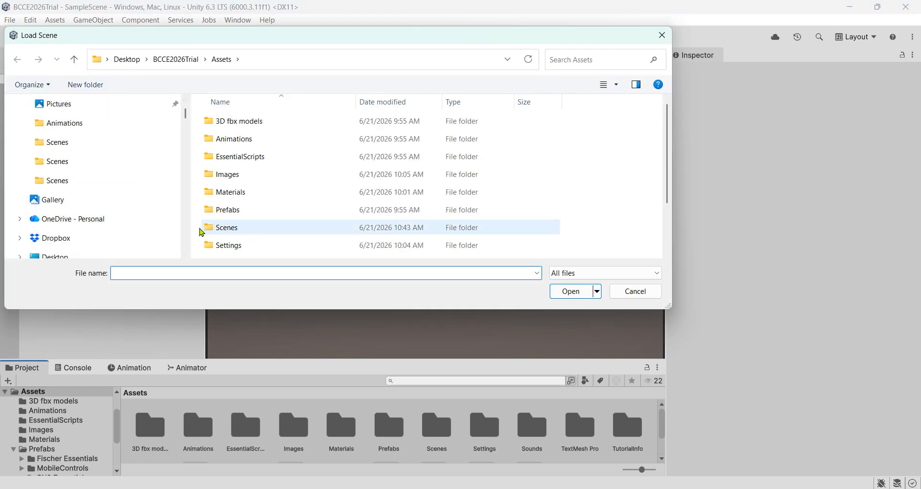
double_click(245, 228)
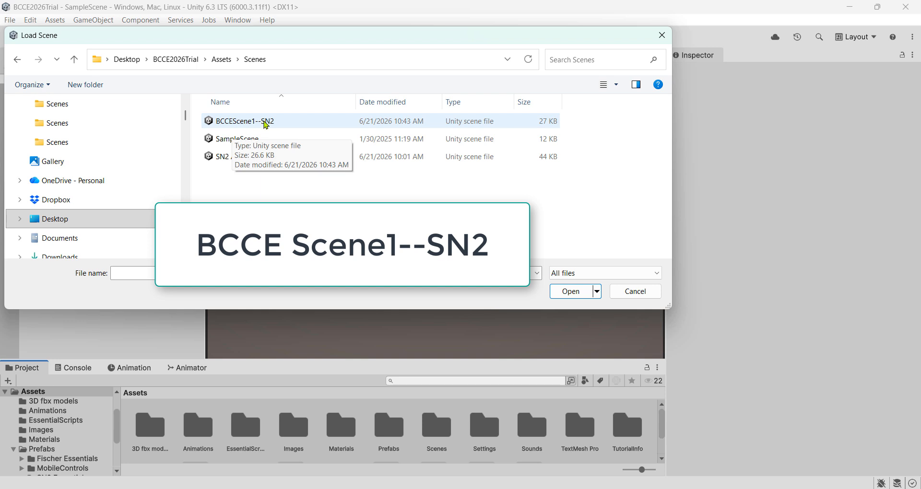
left_click(285, 123)
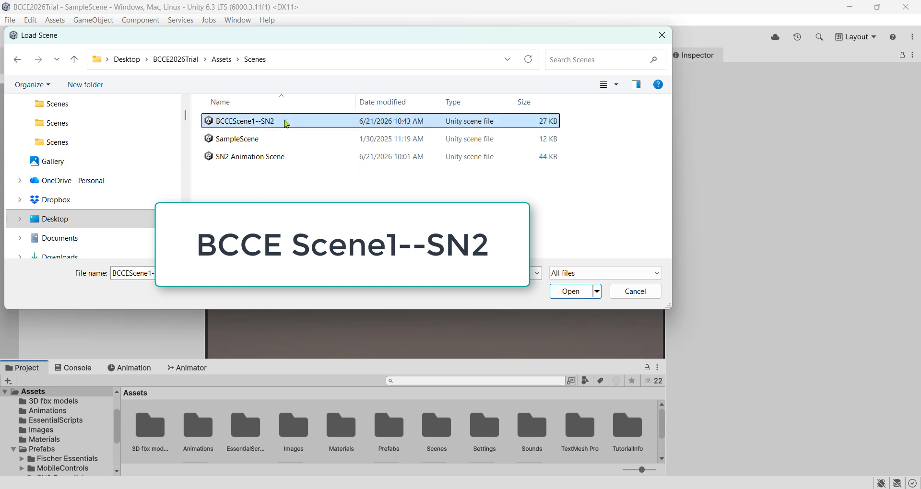
left_click(570, 291)
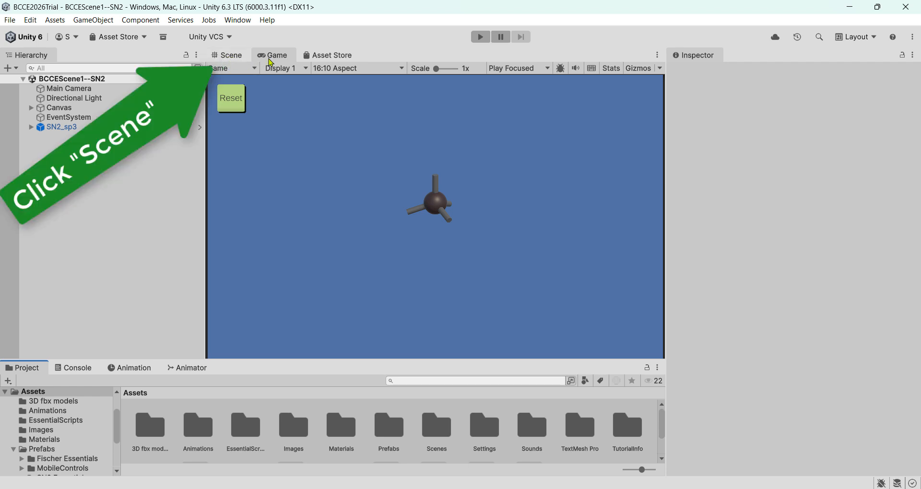
left_click(231, 57)
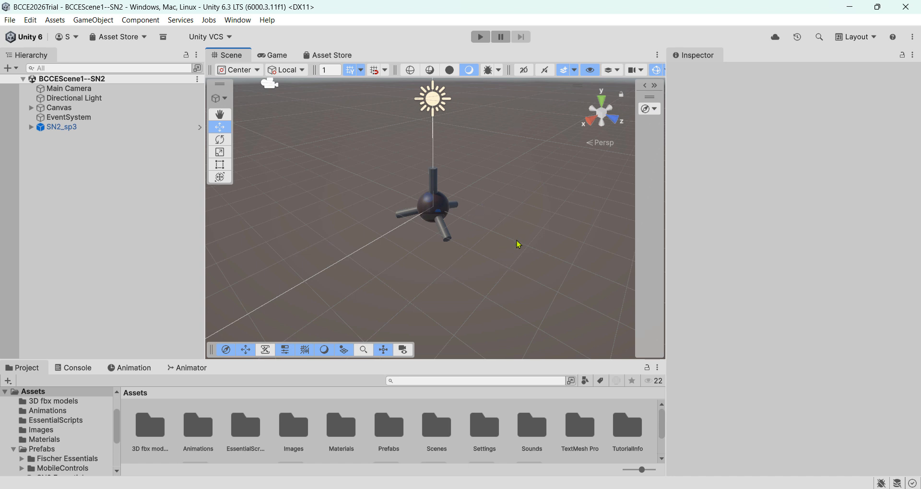
Examine the carbon model from different angles in the Scene view, both in 2D mode and in 3D mode
right_click_drag(518, 245, 539, 216)
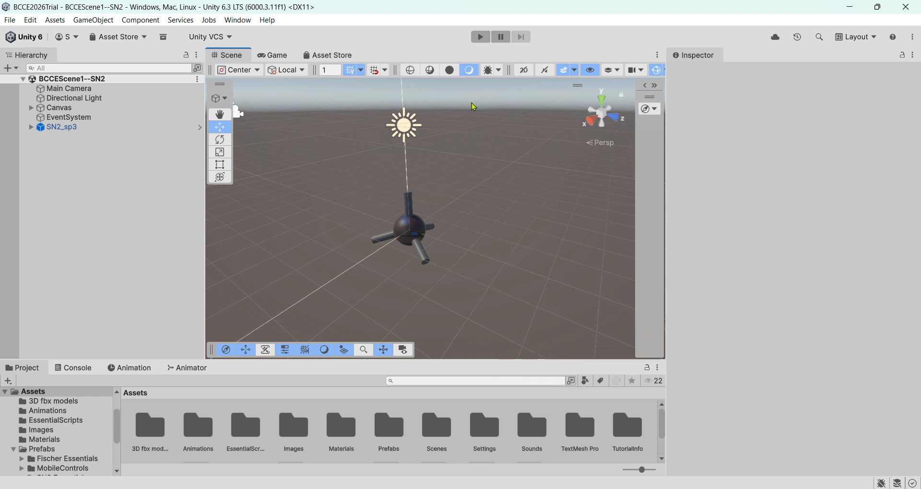
left_click(527, 75)
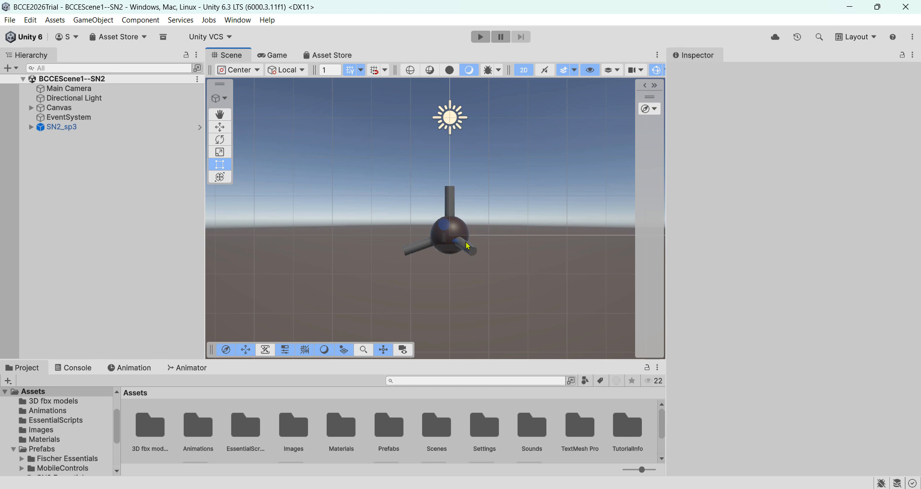
middle_click_drag(559, 263, 522, 257)
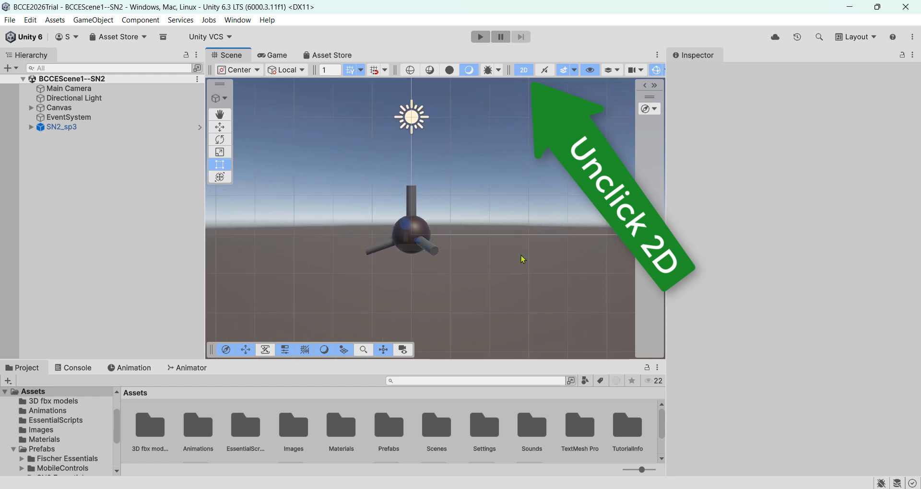
left_click(528, 71)
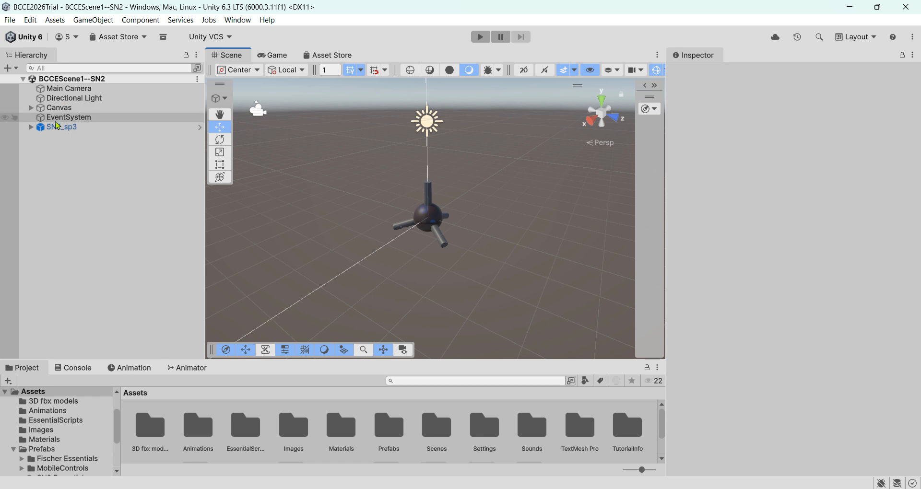
Expand SN2_sp3 and inspect each of its four BondRotatable children and their transform values
left_click(31, 128)
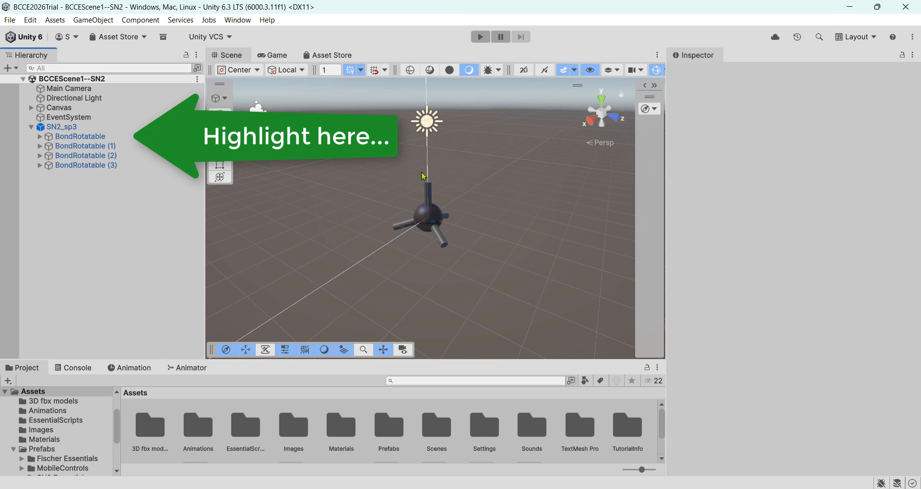
left_click(73, 138)
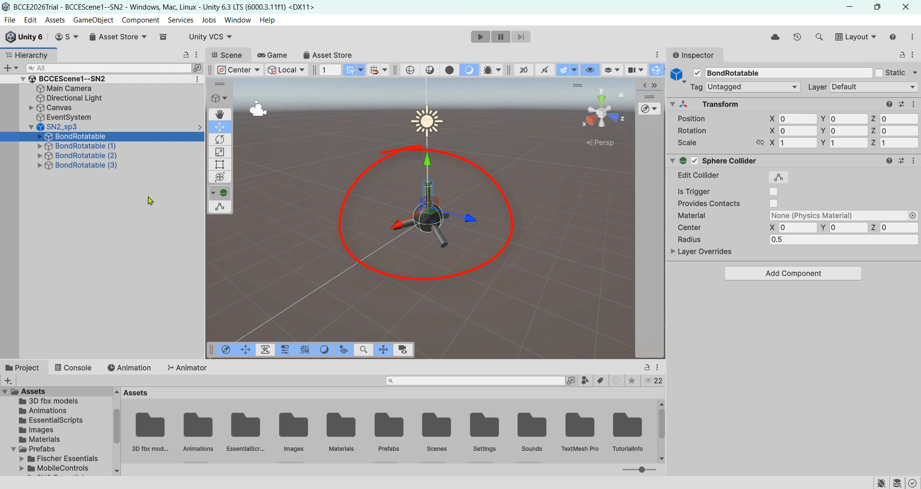
left_click(111, 148)
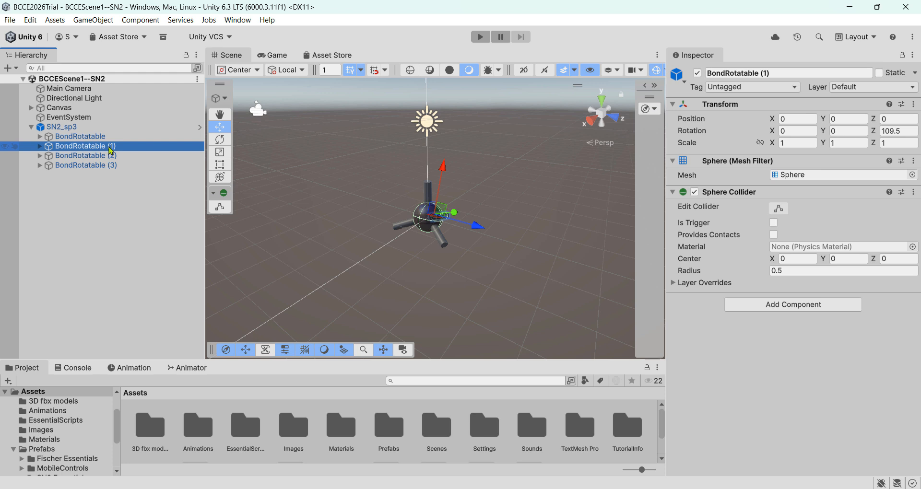
left_click(112, 156)
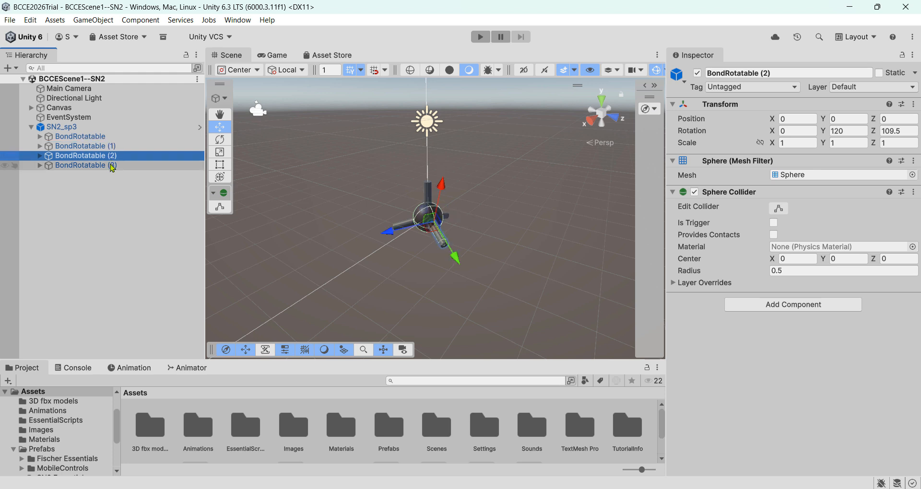
left_click(111, 166)
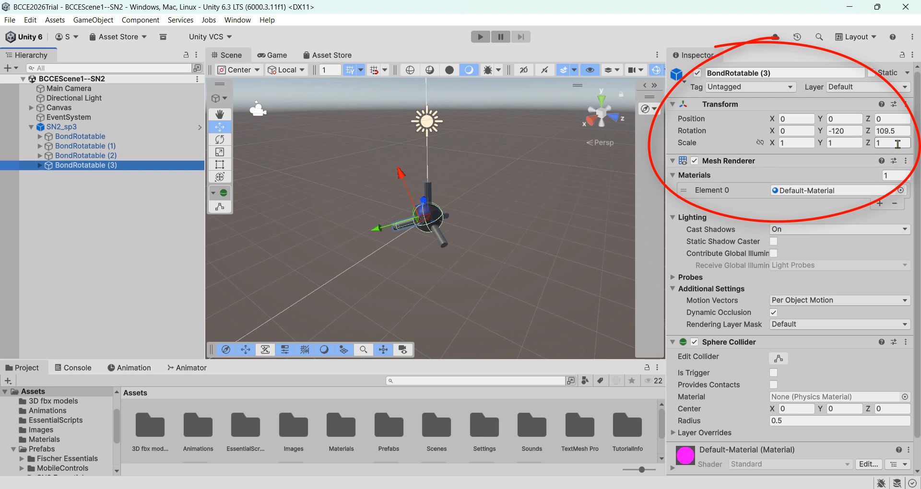
Try Z rotations of 90 and 60 on BondRotatable (3), and set its Z rotation back to 109.5
left_click(892, 130)
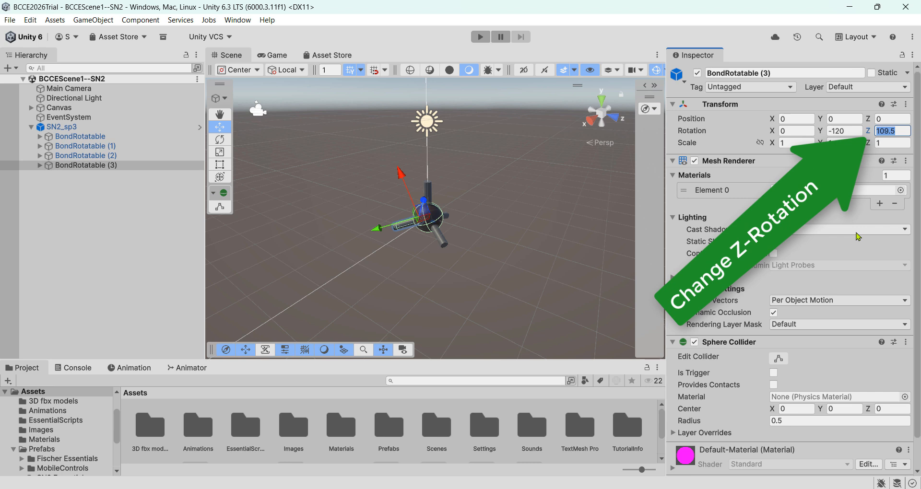
type("90")
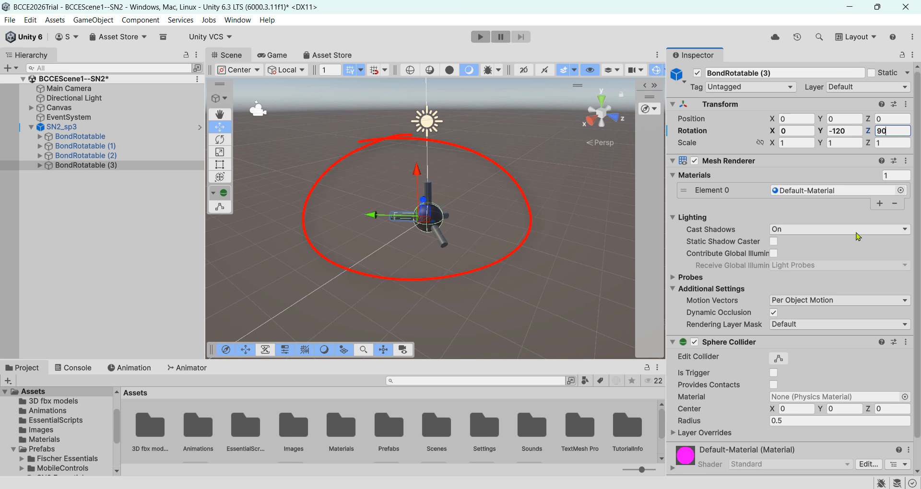
key("BackSpace")
key("BackSpace")
type("60")
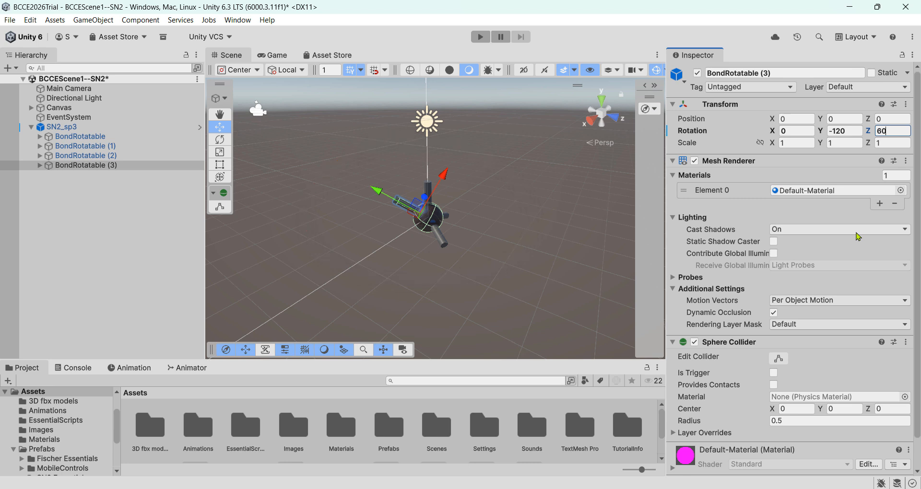
key("BackSpace")
key("BackSpace")
type("109")
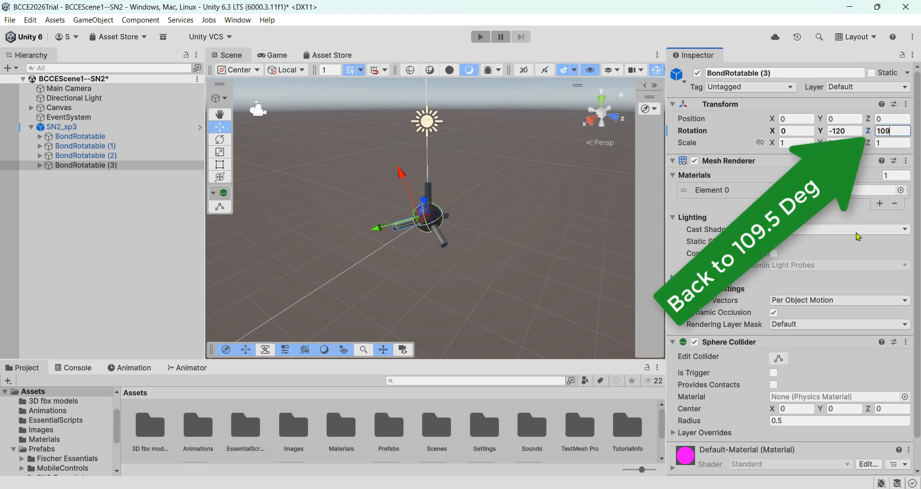
type(".5")
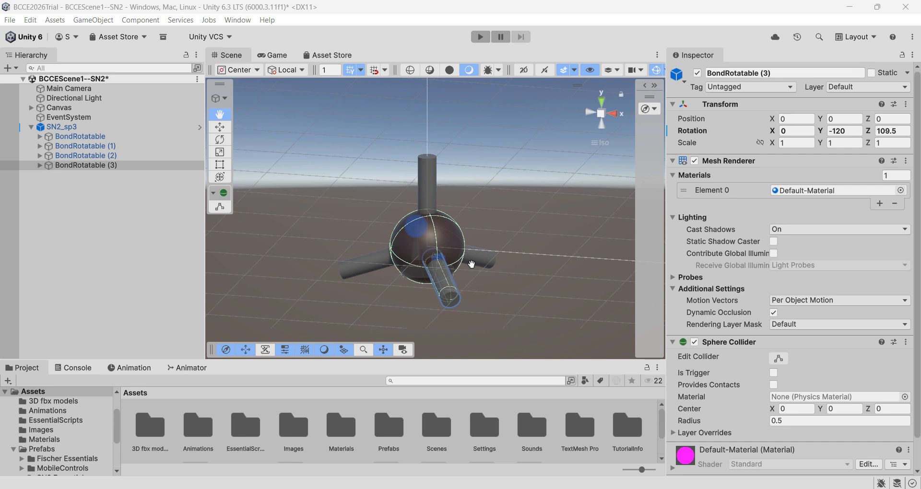
Highlight BondRotatable, BondRotatable (1), (2) and (3) one by one to see which bond of the model each represents
left_click(113, 139)
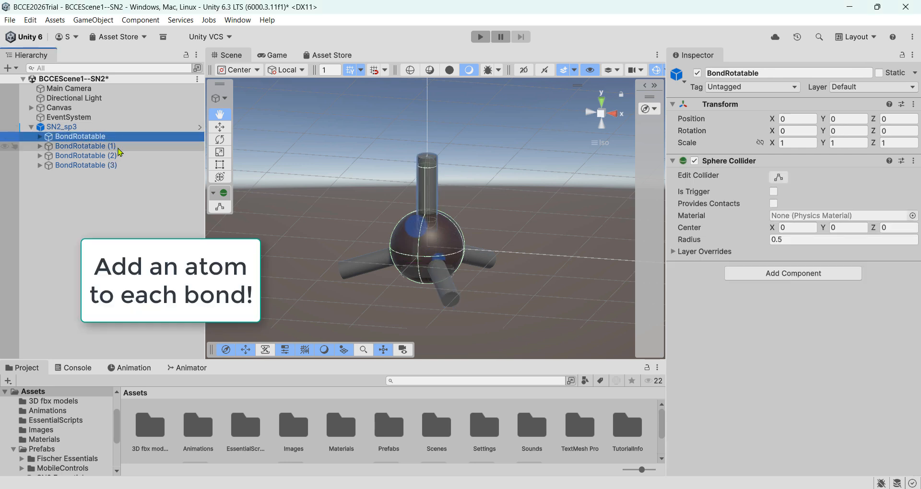
left_click(118, 147)
left_click(119, 157)
left_click(120, 166)
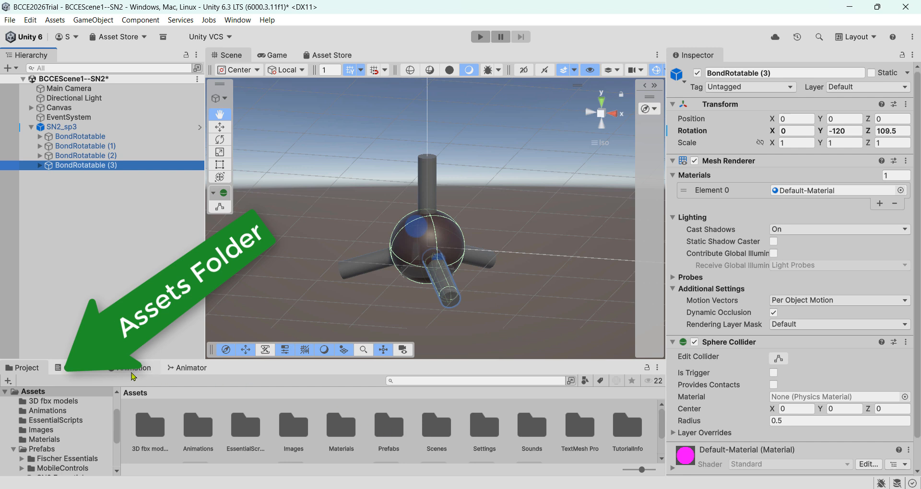
Add the LeavingGroup prefab from Prefabs > SN2 Essentials as a child of the first BondRotatable under SN2_sp3
left_click(32, 398)
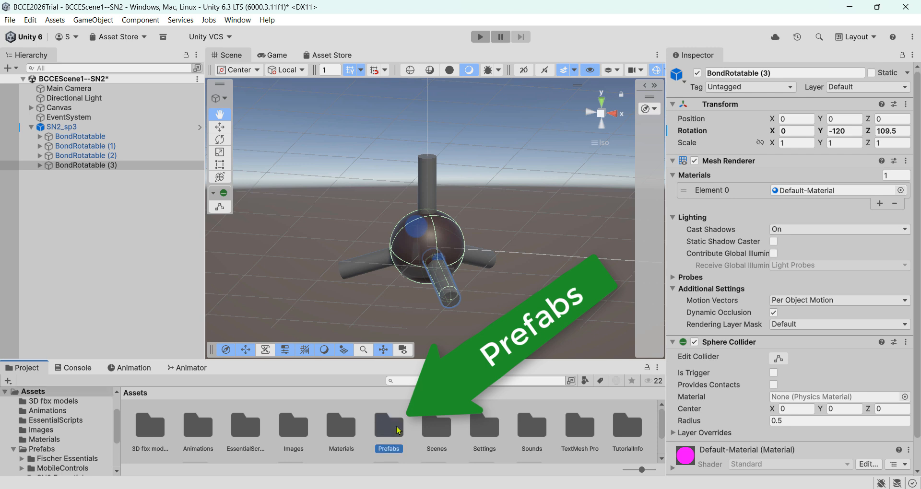
double_click(389, 432)
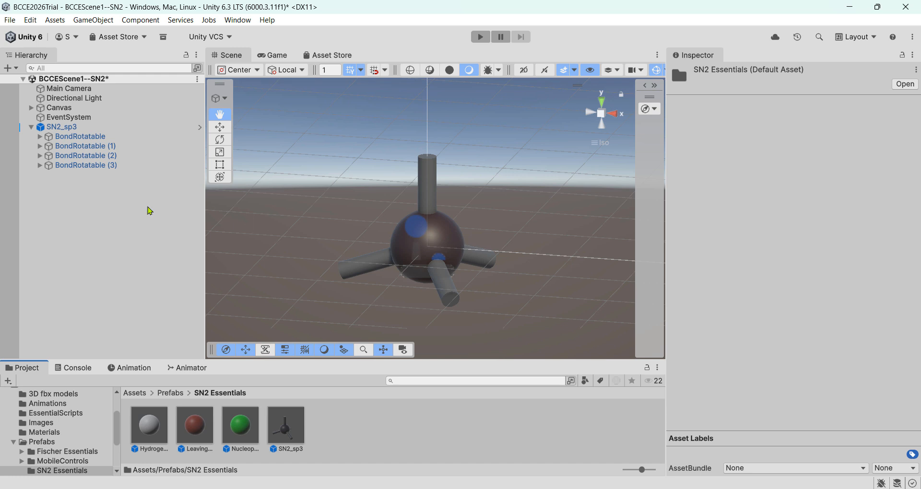
left_click(82, 137)
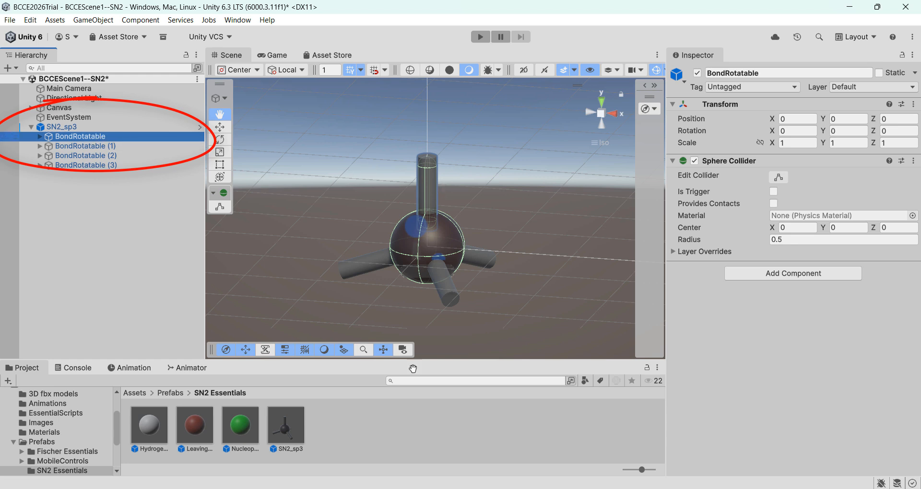
left_click(198, 426)
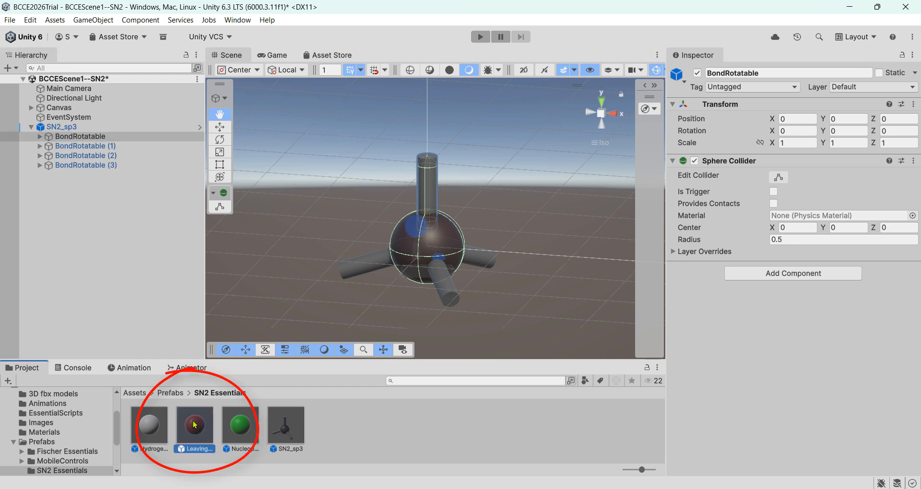
left_click_drag(194, 425, 99, 142)
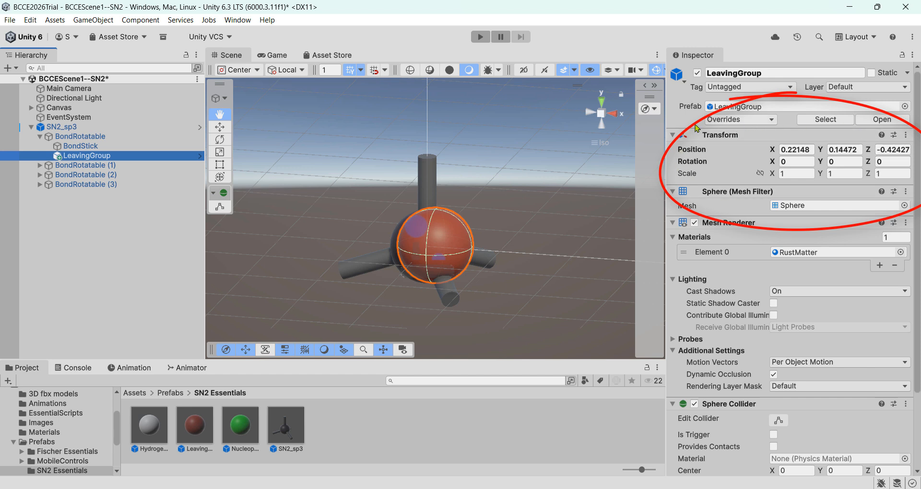
Set the LeavingGroup's position to X 0, Y 1.5, Z 0 so it sits at the end of its bond
left_click(673, 136)
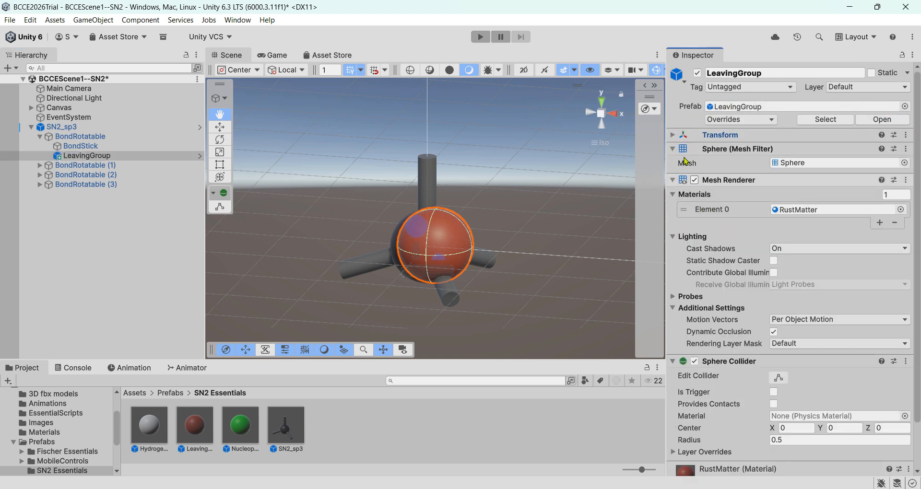
left_click(673, 136)
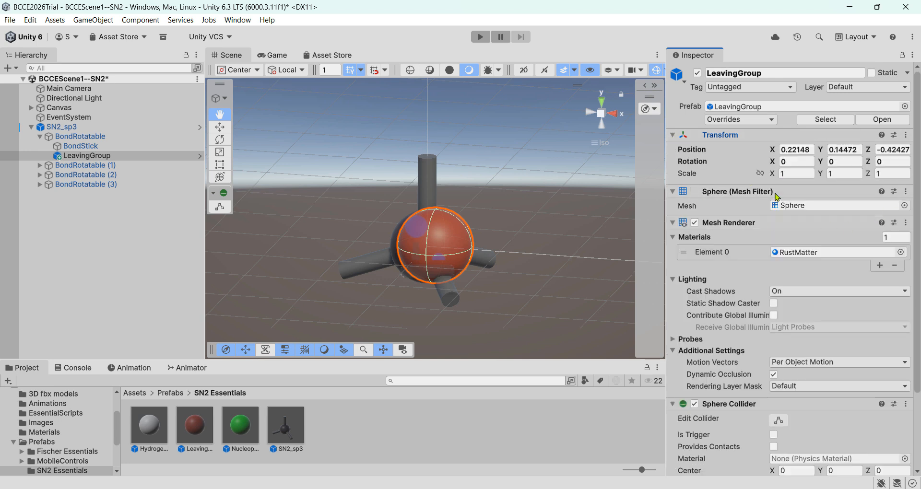
left_click(810, 150)
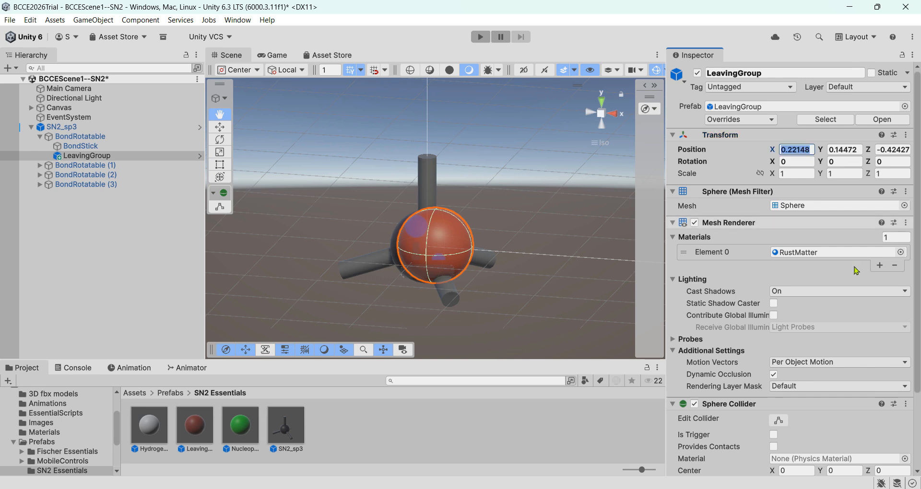
type("0")
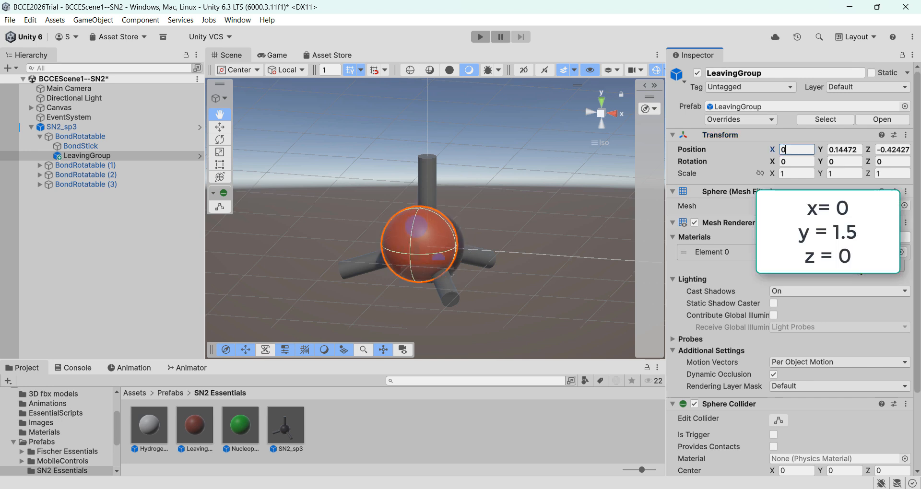
key("Tab")
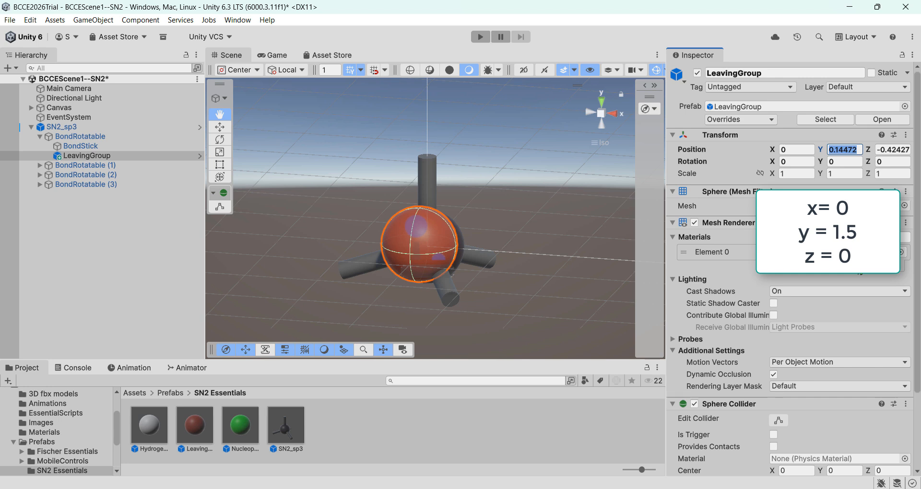
type("1.5")
key("Tab")
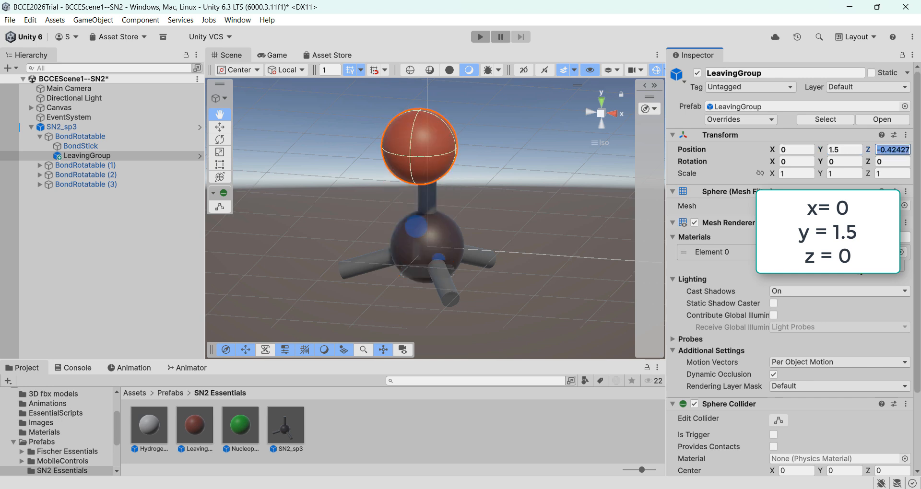
type("0")
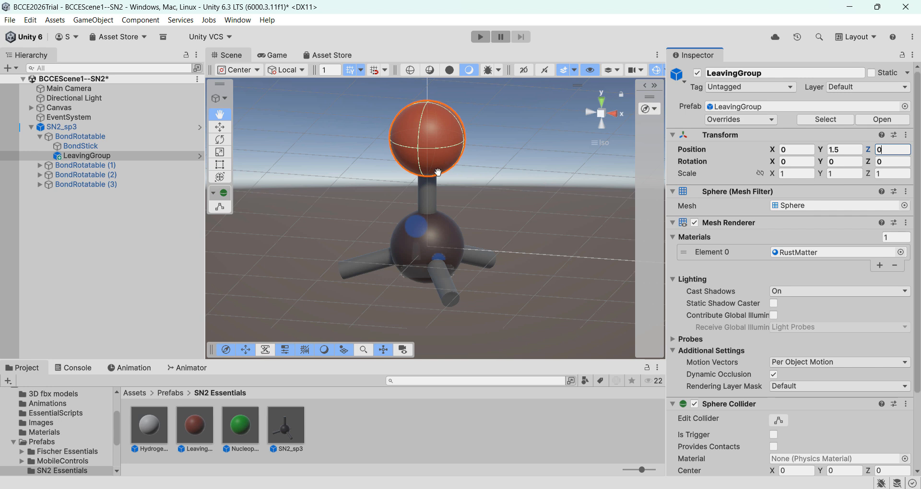
Try a Z rotation of 60 on the first BondRotatable, and set its Z rotation back to 0
left_click(127, 138)
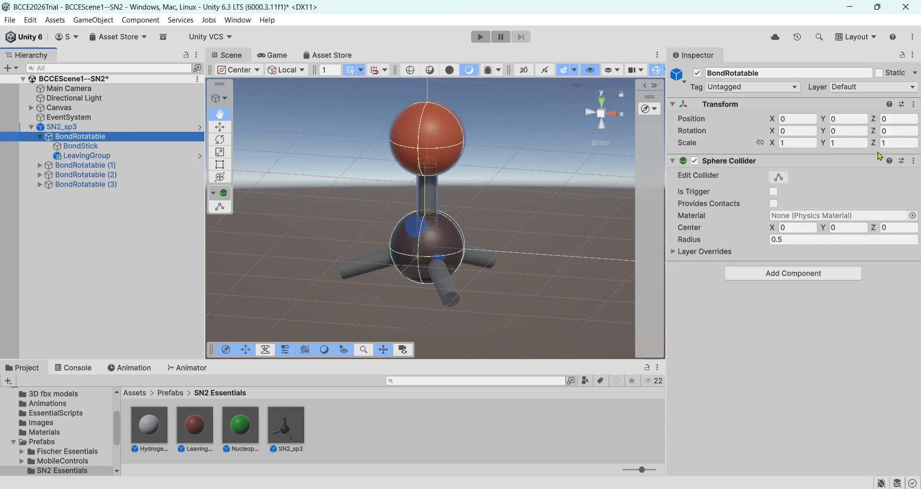
left_click(899, 132)
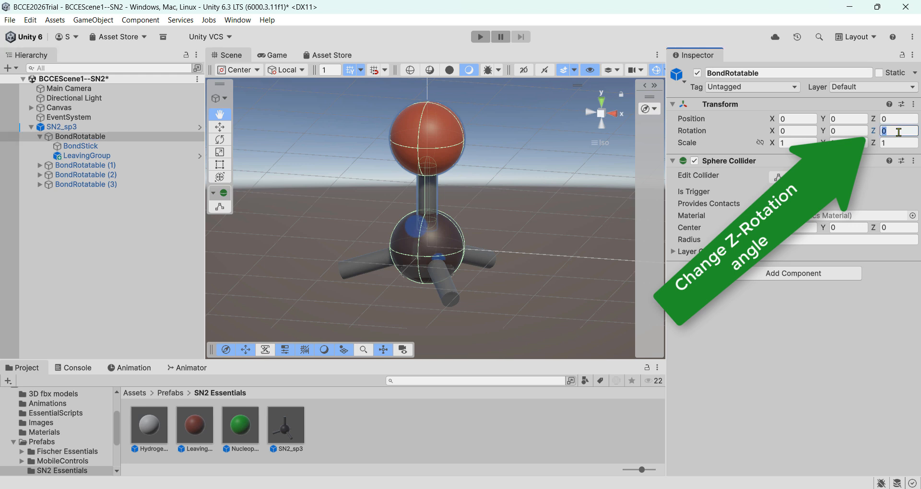
type("6")
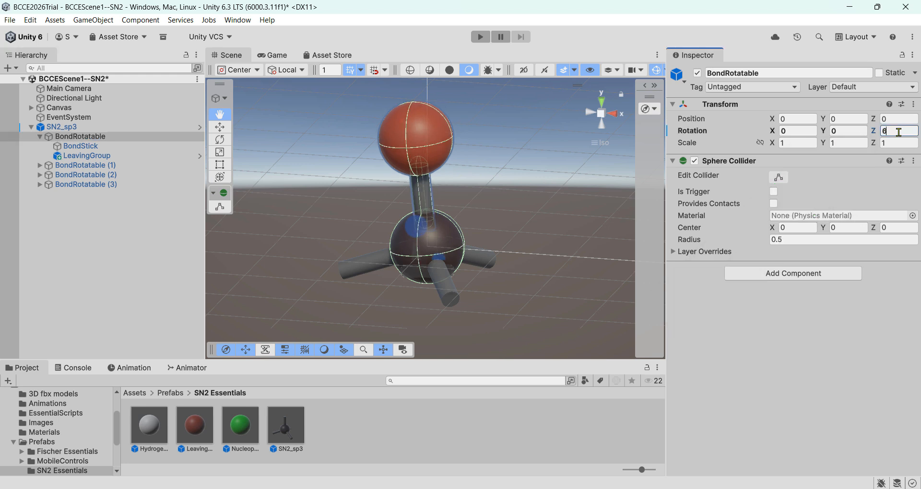
type("0")
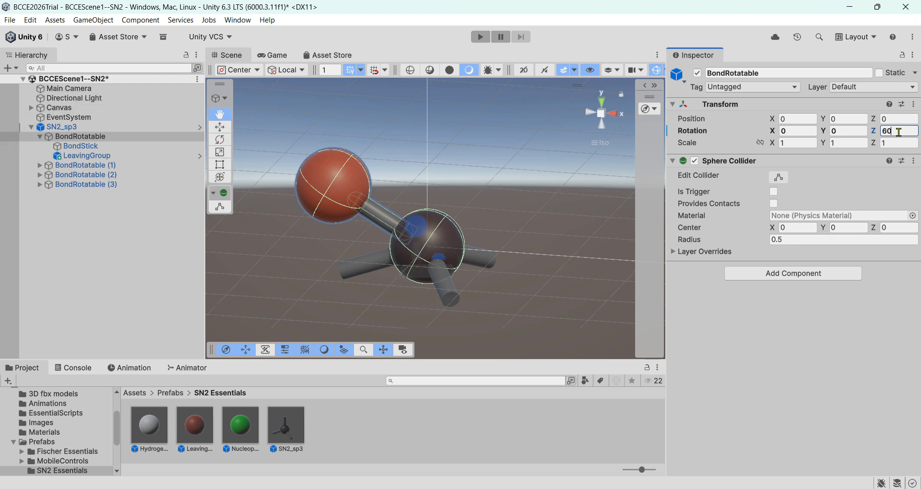
key("BackSpace")
key("BackSpace")
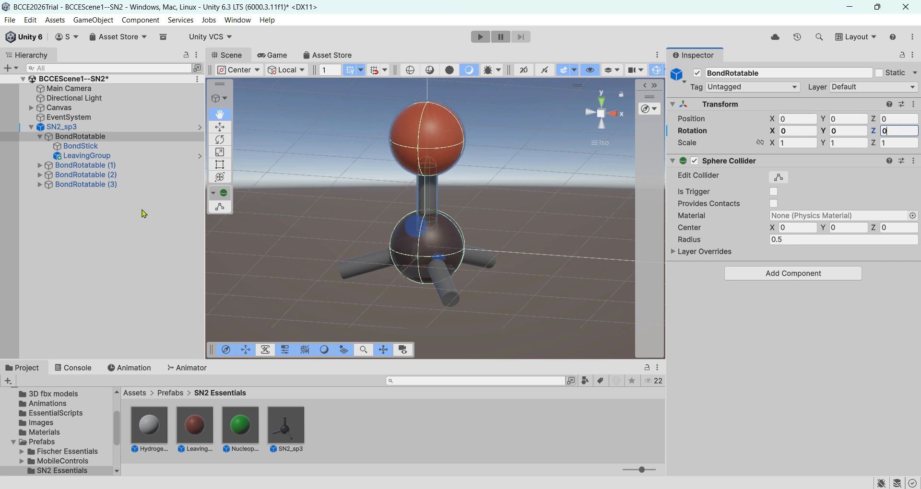
Identify the bond belonging to BondRotatable (1) and add the HydrogenAtom1 prefab from SN2 Essentials as its child
mouse_move(103, 128)
left_mouse_down()
mouse_move(207, 192)
mouse_move(91, 128)
left_mouse_up()
left_click(107, 167)
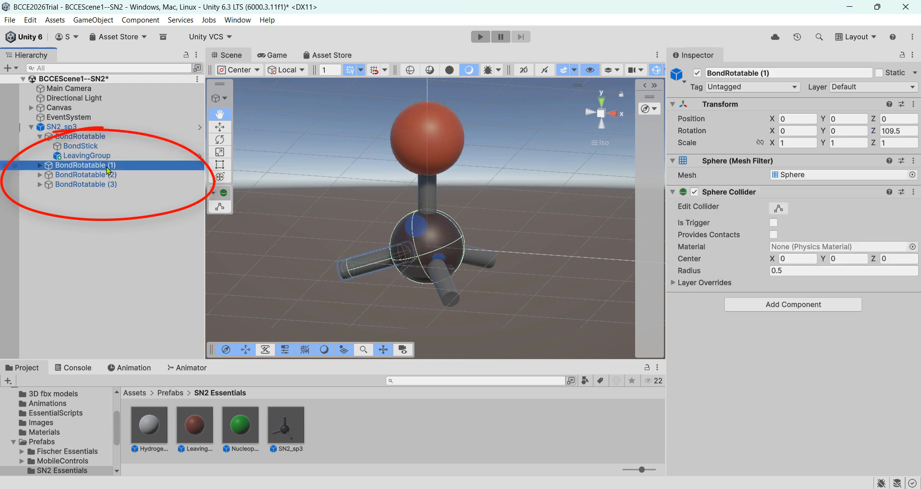
left_click(110, 175)
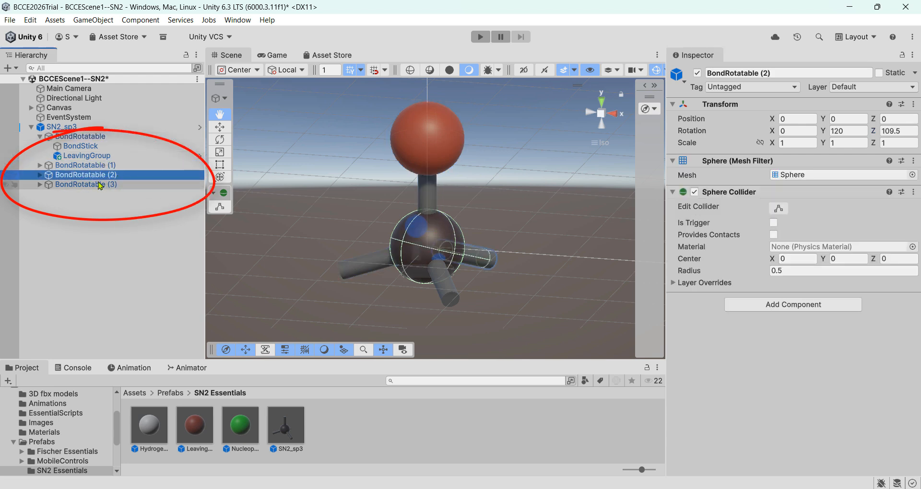
left_click(84, 167)
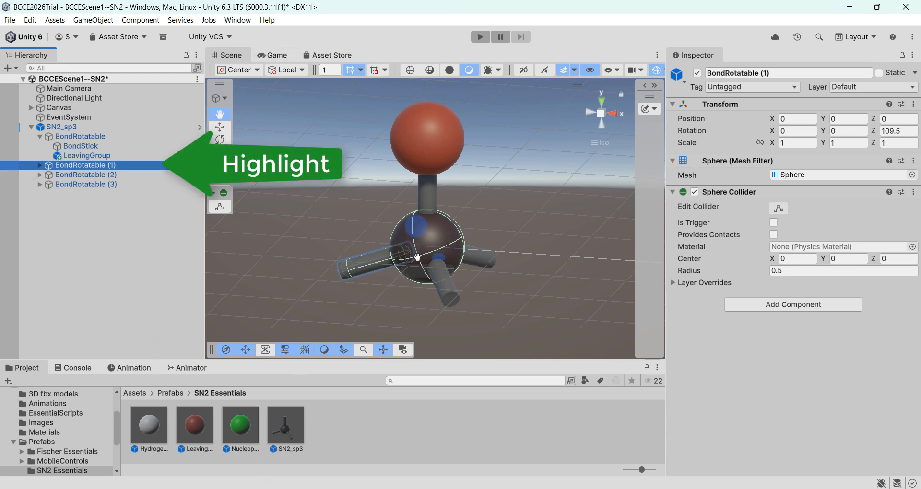
left_click(142, 419)
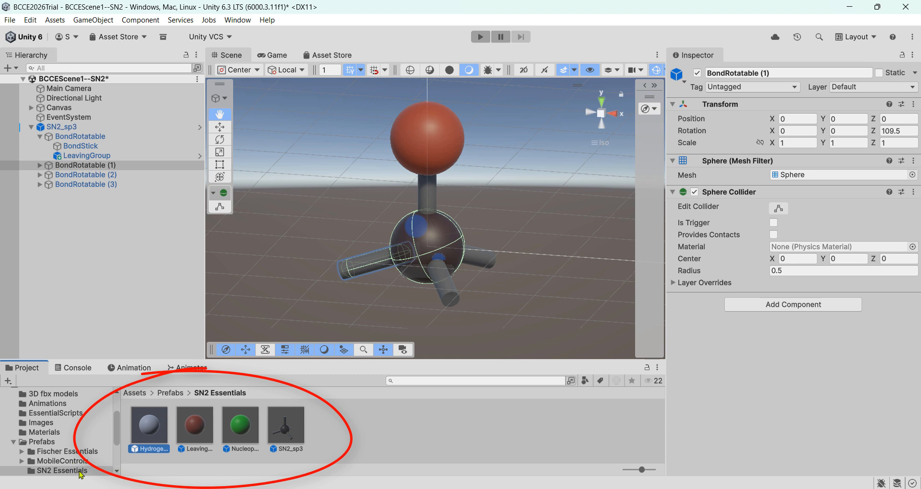
left_click_drag(161, 435, 128, 168)
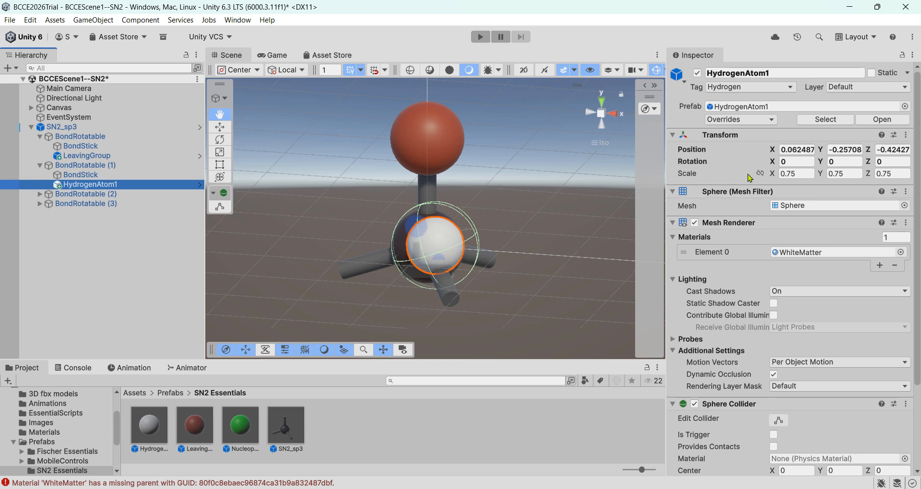
Set the position of the hydrogen atom under BondRotatable (1) to X 0, Y 1.5, Z 0
left_click(797, 149)
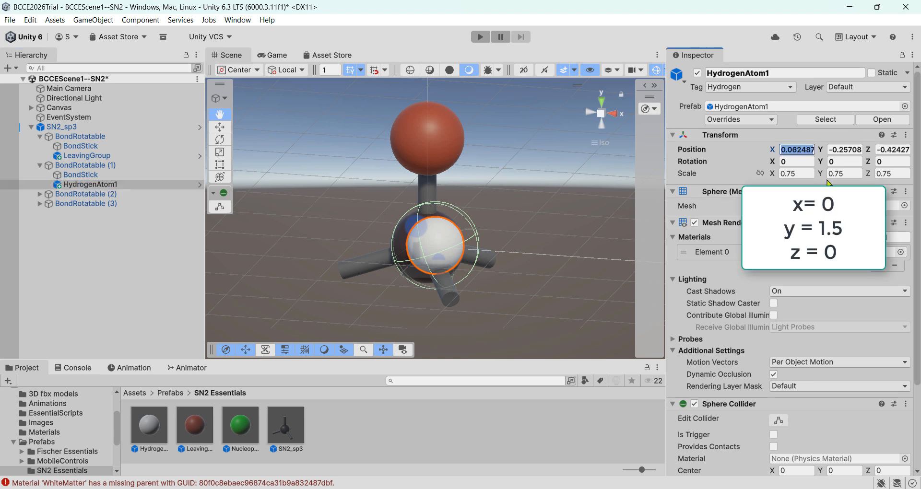
type("0")
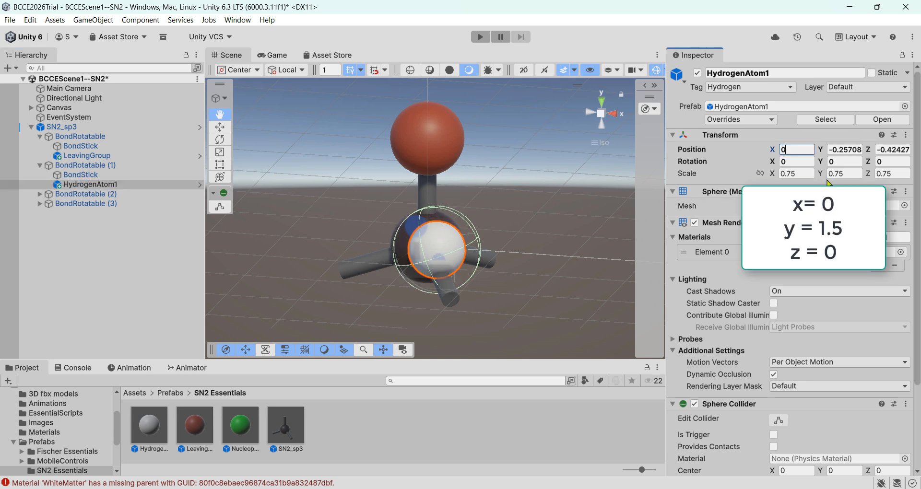
key("Tab")
type("1.5")
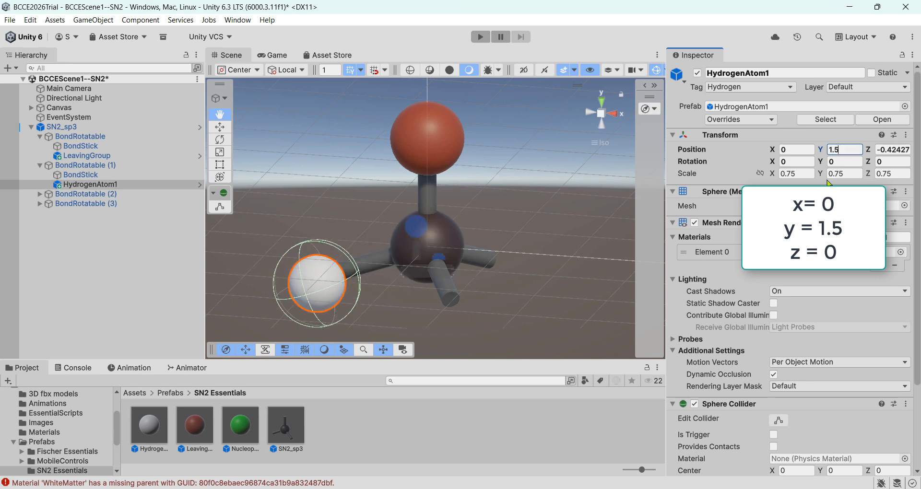
key("Tab")
type("0")
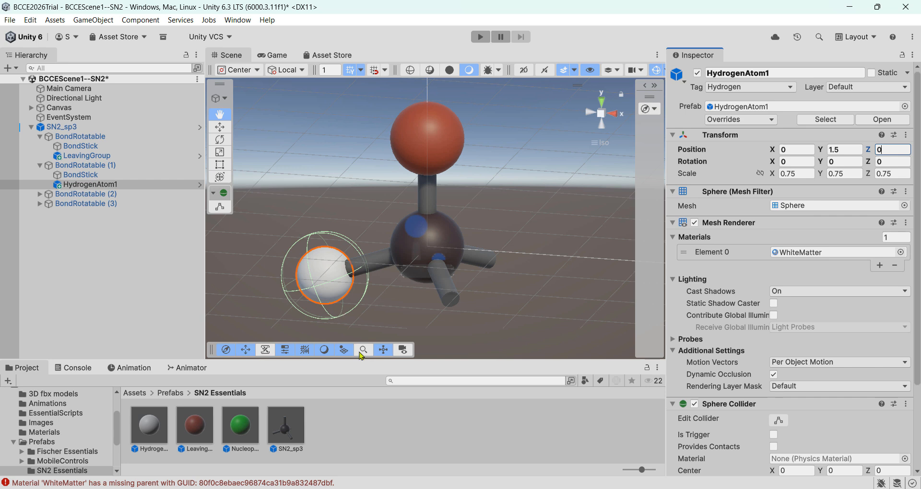
Add a HydrogenAtom1 prefab as a child of BondRotatable (2) and set its position to X 0, Y 1.5, Z 0
left_click(149, 430)
left_click_drag(150, 430, 117, 195)
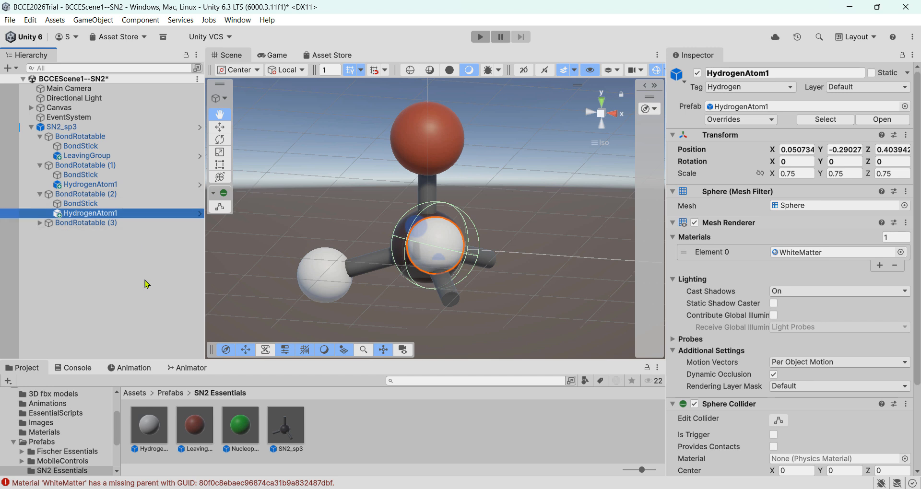
left_click(801, 151)
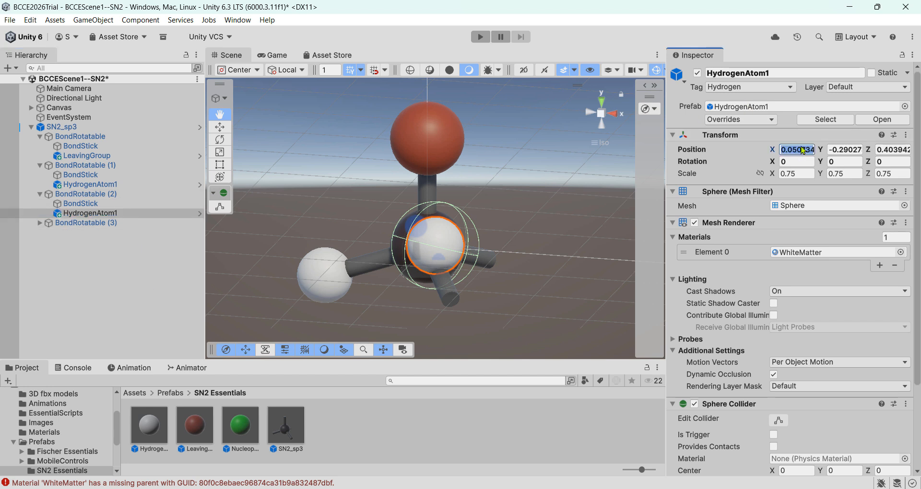
type("0")
key("Tab")
type("1")
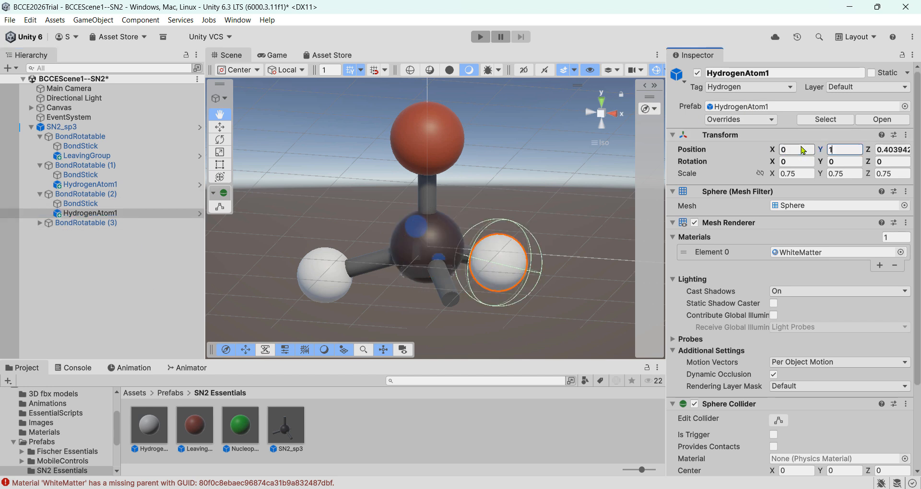
type(".5")
key("Tab")
type("0")
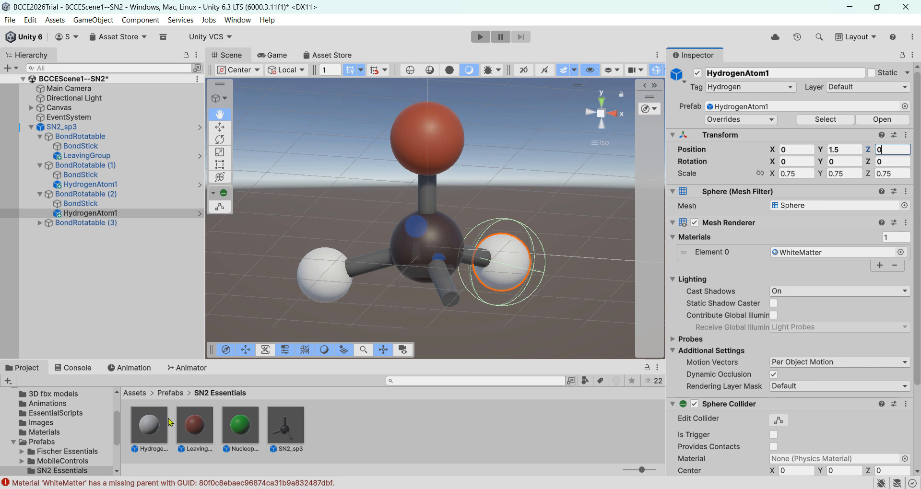
Add a HydrogenAtom1 prefab as a child of BondRotatable (3) and set its position to X 0, Y 1.5, Z 0
left_click_drag(153, 426, 121, 231)
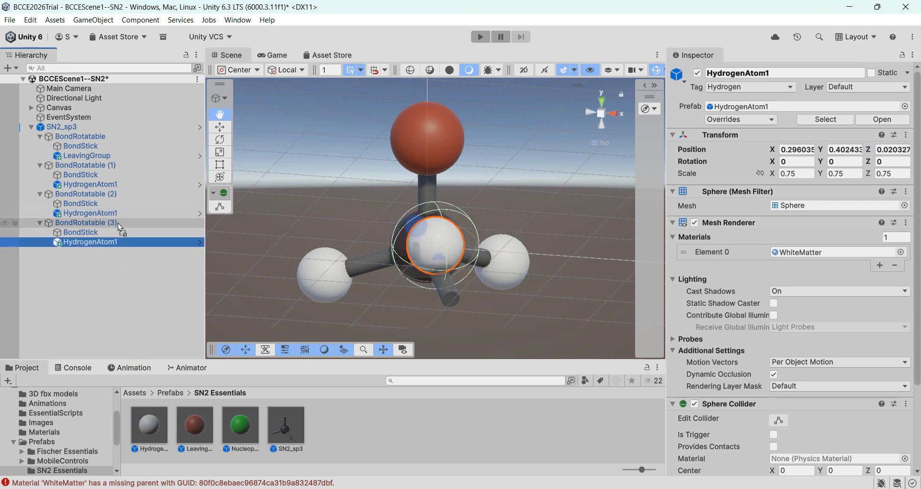
left_click(801, 151)
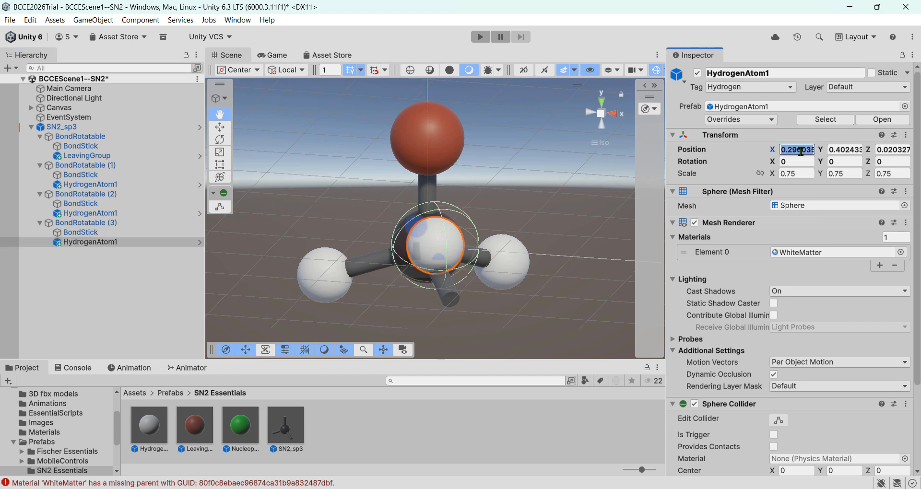
type("0")
key("Tab")
type("1")
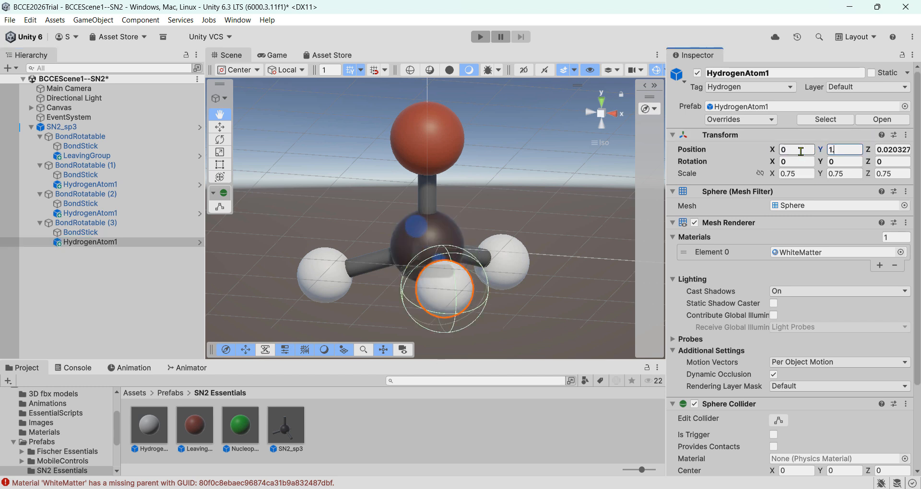
type(".5")
key("Tab")
type("0")
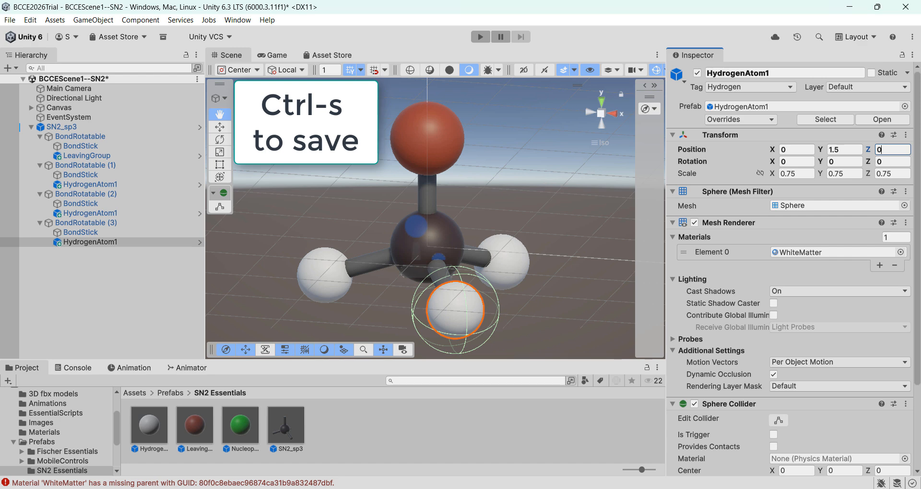
Save the BCCEScene1--SN2 scene and show the finished molecule in the Game view
left_click(10, 22)
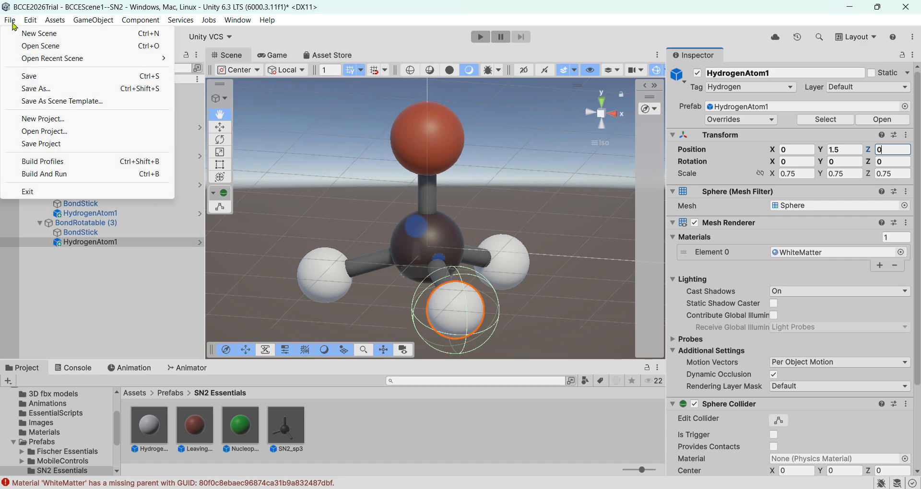
left_click(49, 77)
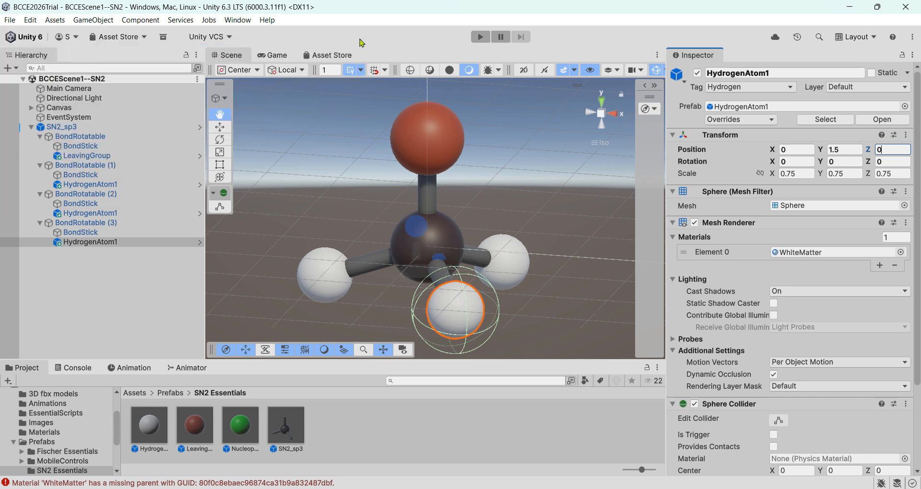
left_click(277, 56)
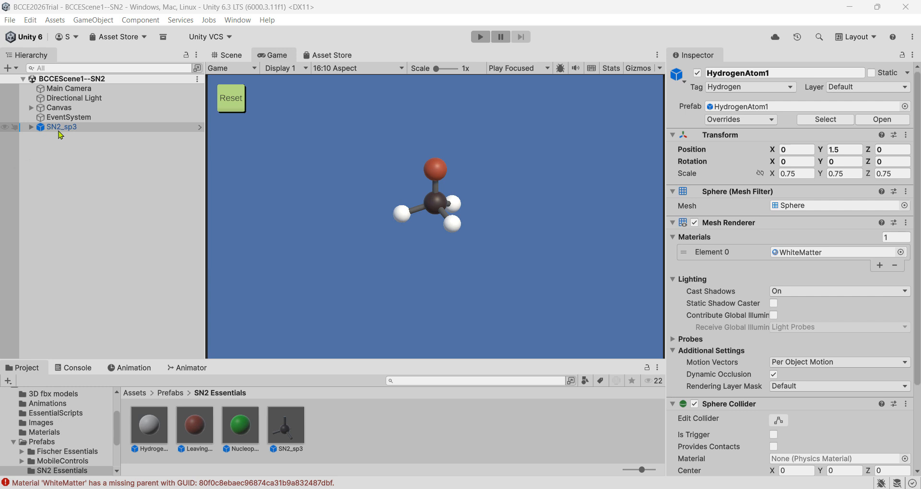
Unpack the parent SN2_sp3 prefab instance in the scene, without unpacking its nested atom prefabs
left_click(31, 127)
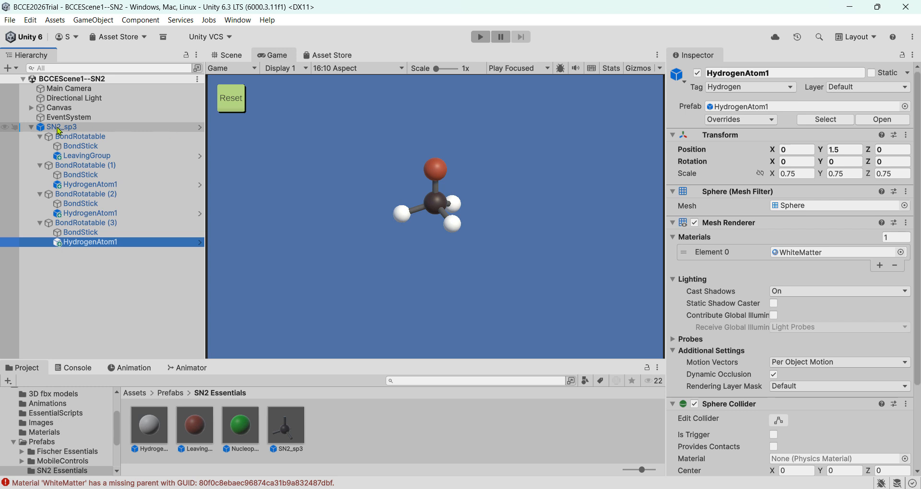
left_click(94, 128)
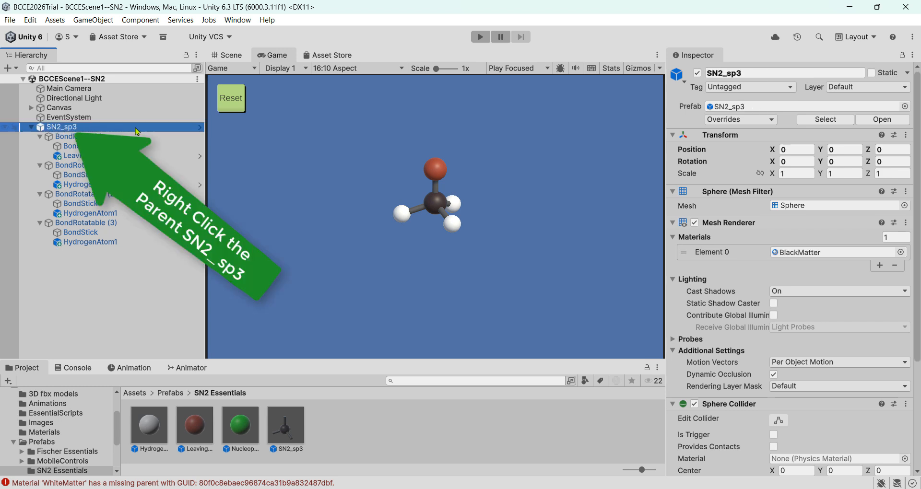
right_click(173, 129)
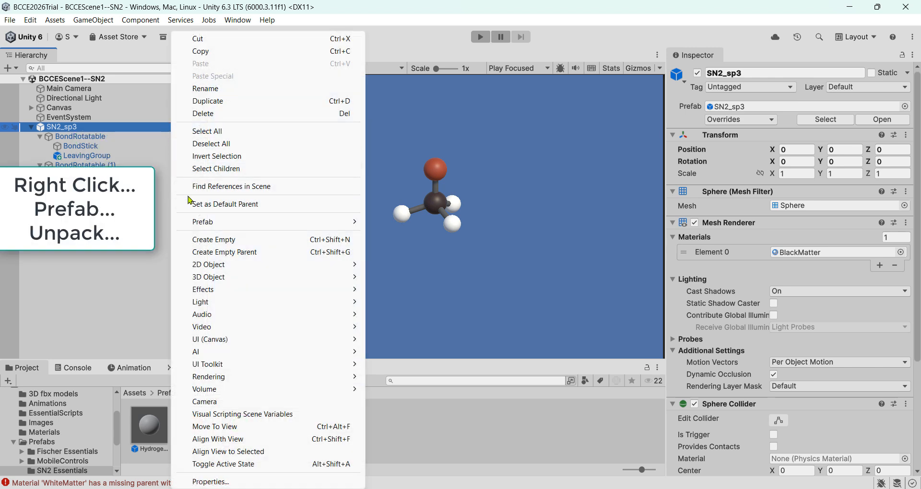
mouse_move(204, 223)
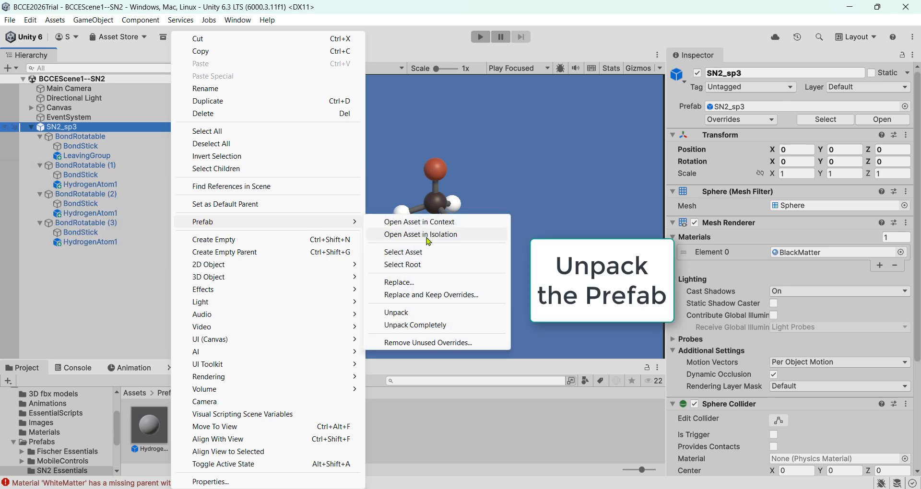
left_click(406, 313)
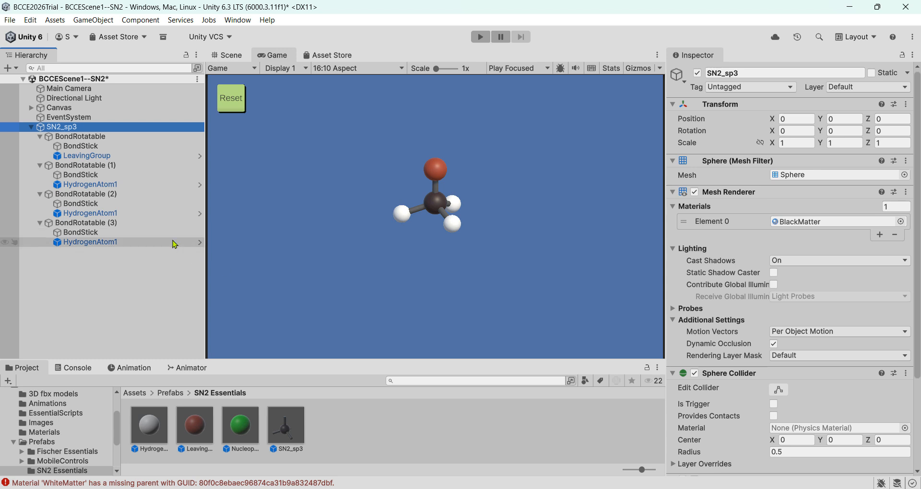
Rename the unpacked SN2_sp3 parent object as MethylBromide
left_click(83, 132)
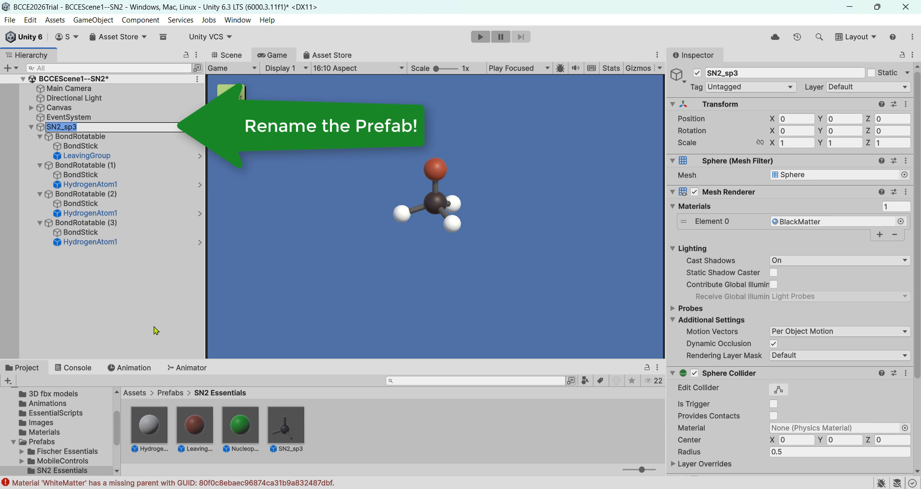
type("MethylBromide")
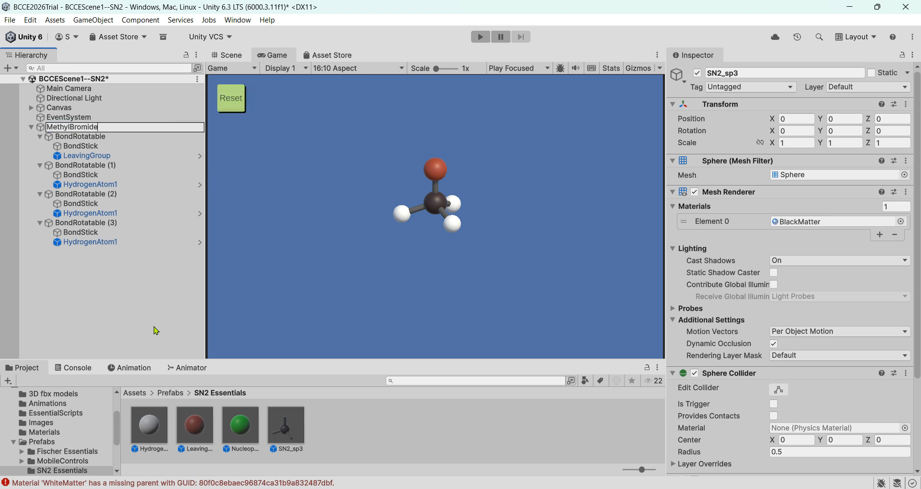
key("Return")
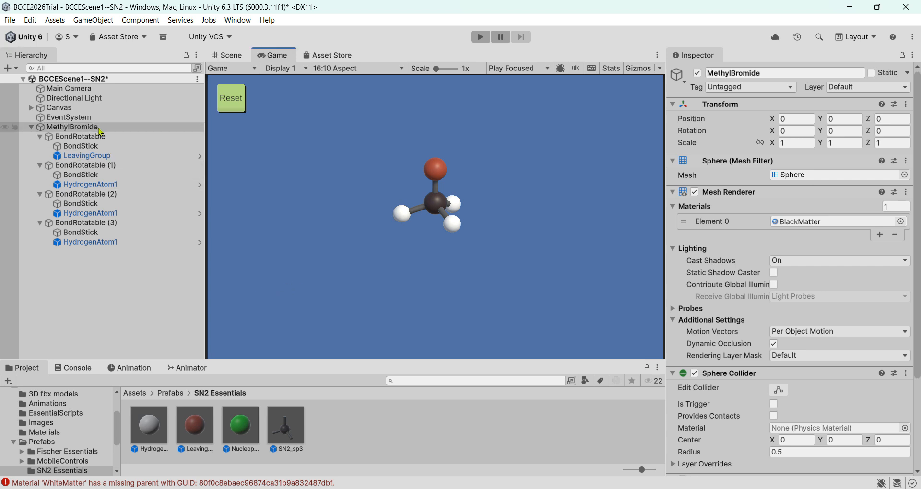
Save the MethylBromide object from the scene as a prefab in the Assets > Prefabs > SN2 Essentials folder
left_click(136, 393)
left_click(389, 425)
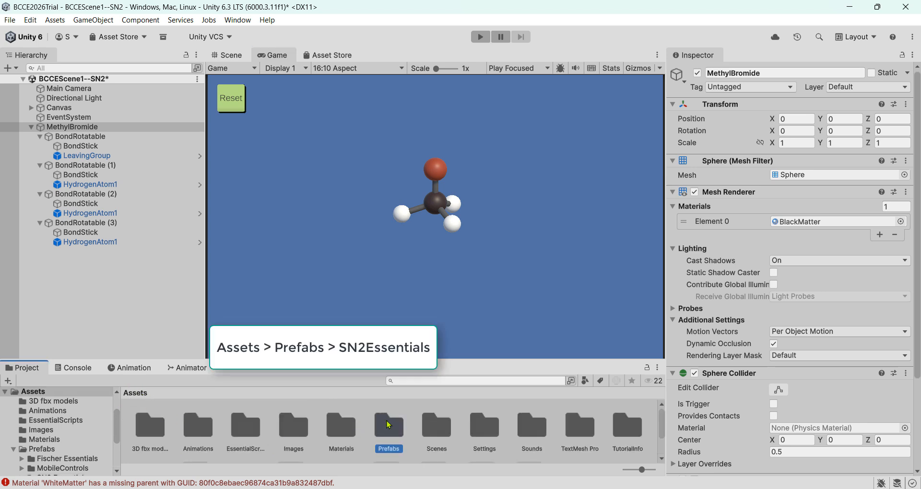
double_click(389, 425)
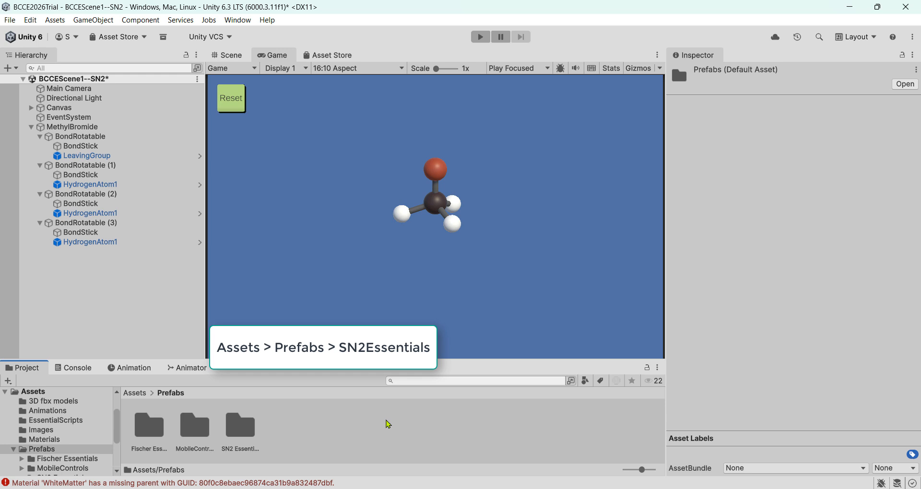
double_click(252, 424)
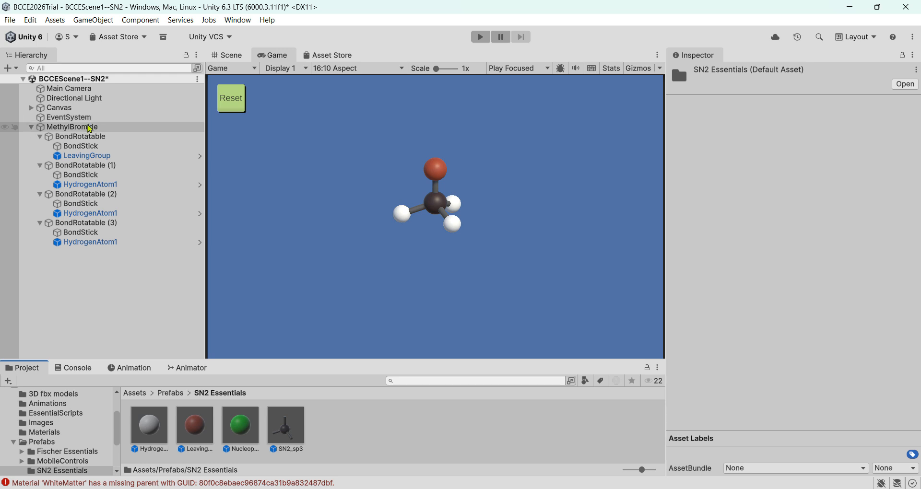
left_click(92, 128)
left_click_drag(92, 128, 336, 434)
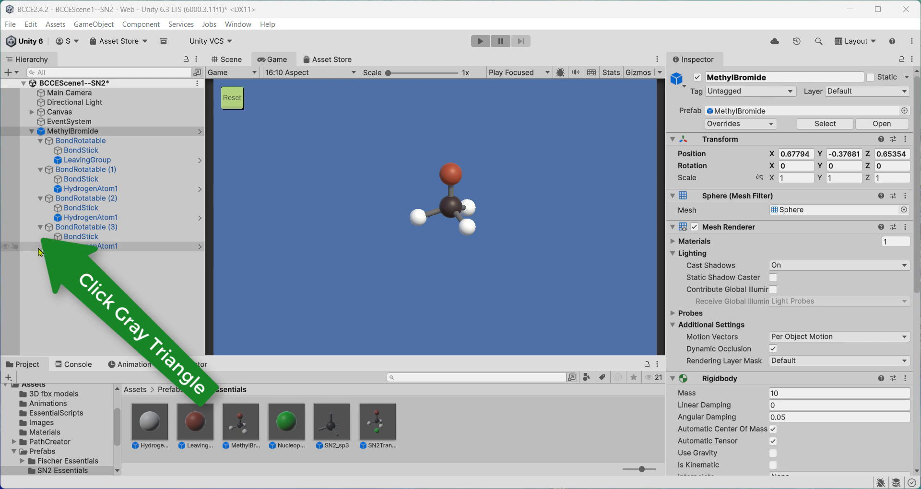
Collapse all four BondRotatable children and the MethylBromide parent in the scene's object tree
left_click(40, 228)
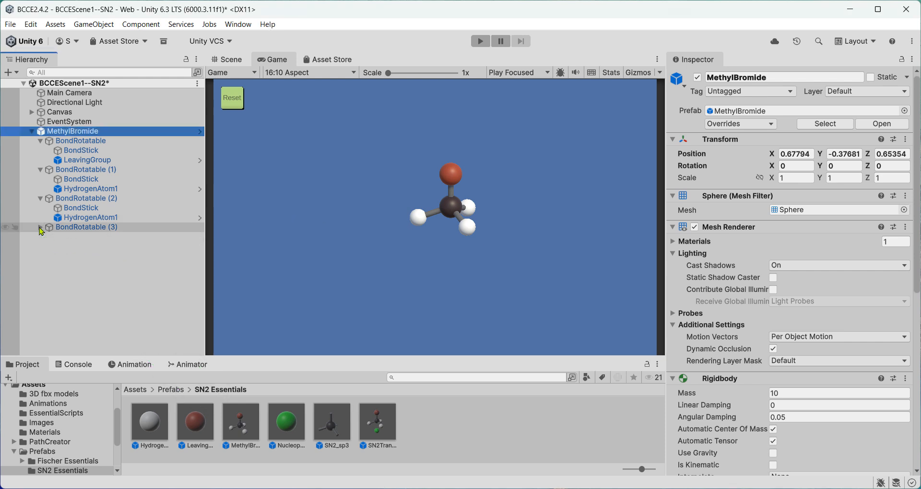
left_click(41, 199)
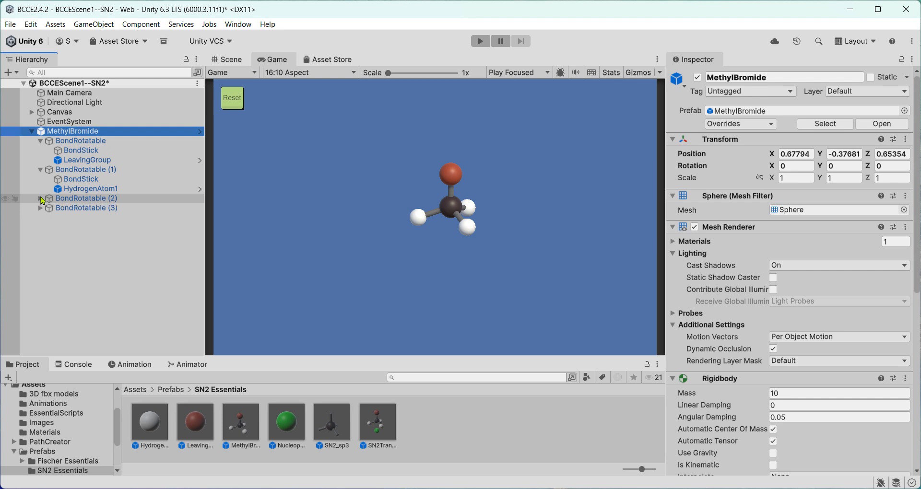
left_click(41, 170)
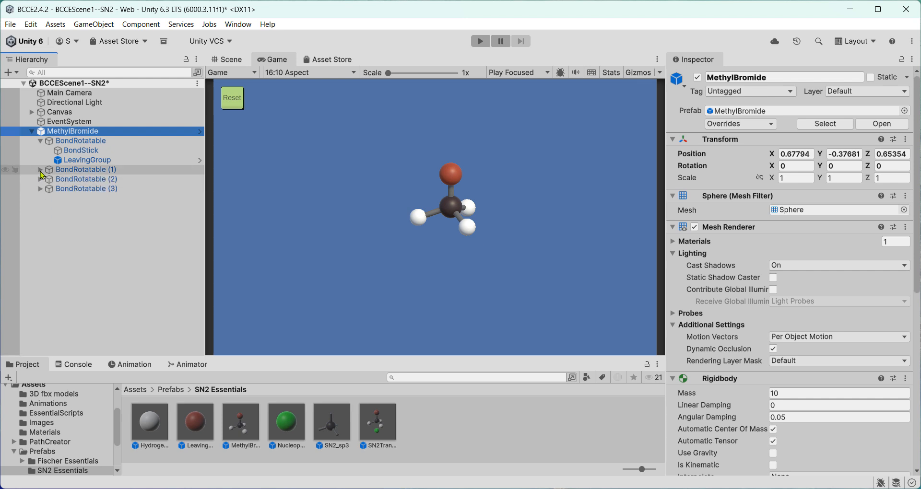
left_click(41, 141)
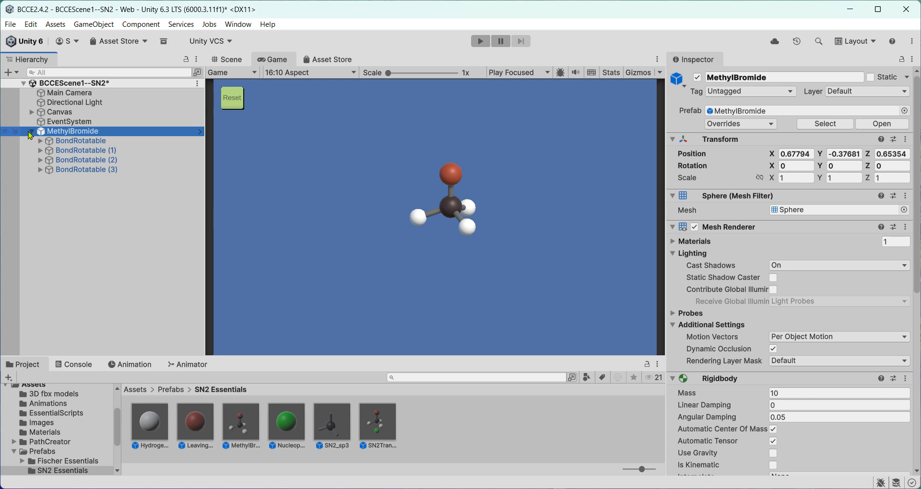
left_click(31, 132)
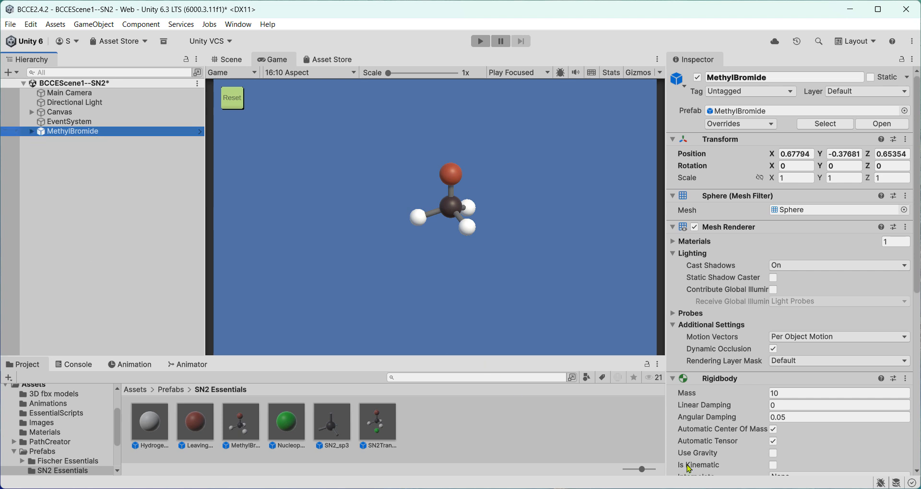